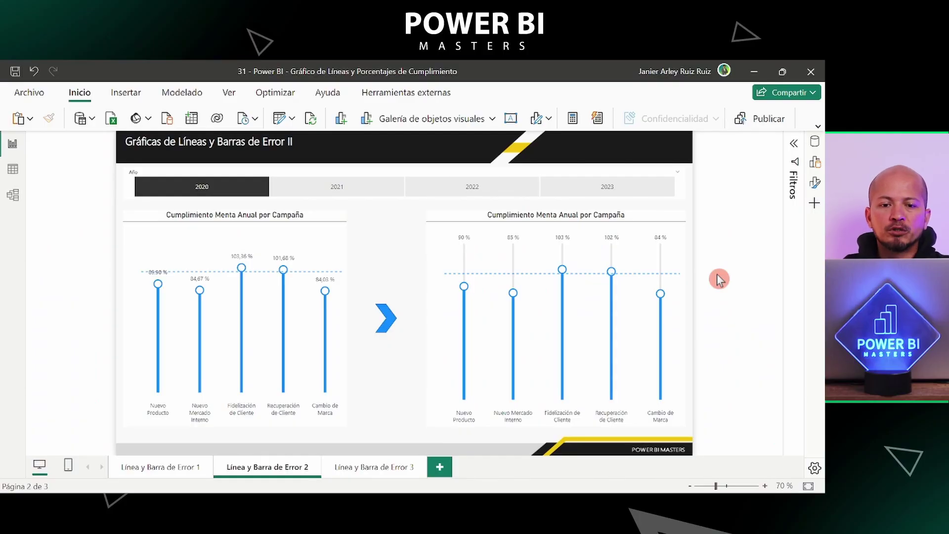
Compare the original compliance chart with the finished lollipop chart
click(271, 228)
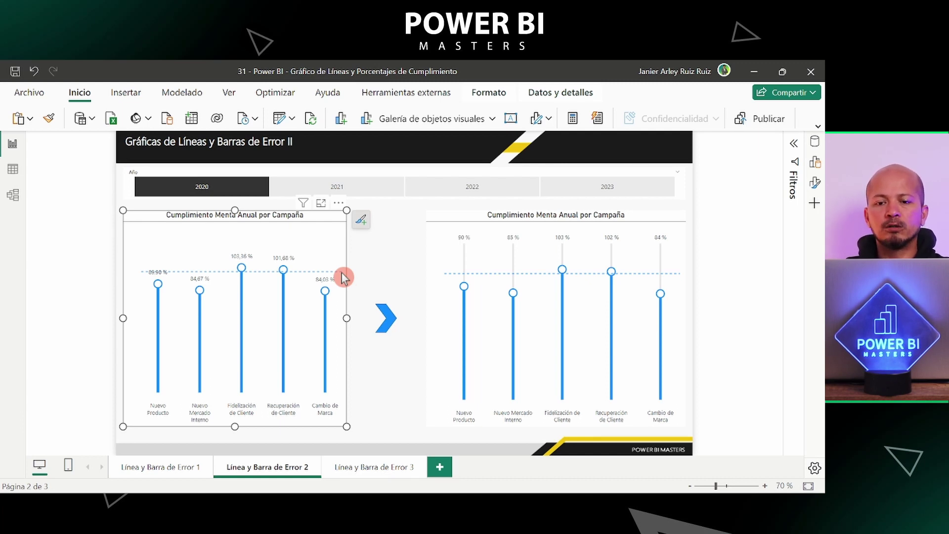
click(580, 225)
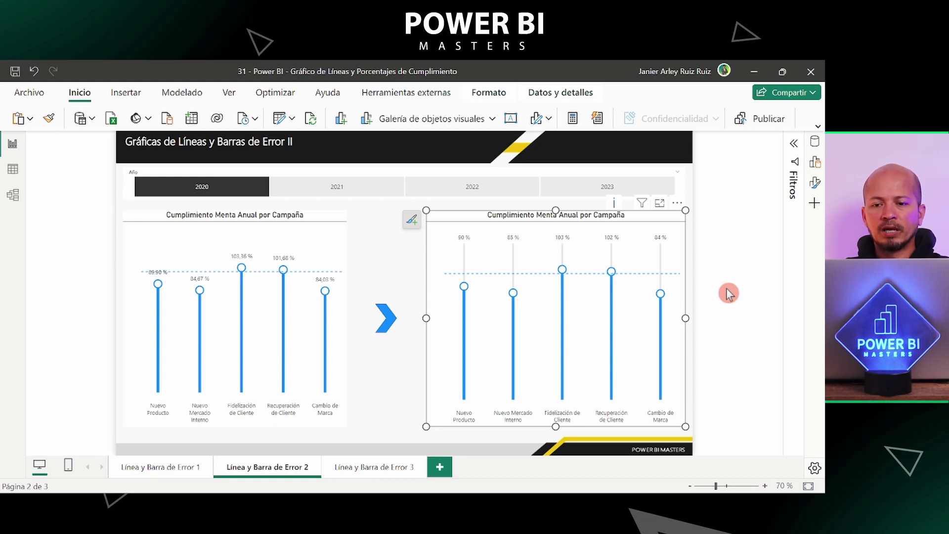
click(728, 294)
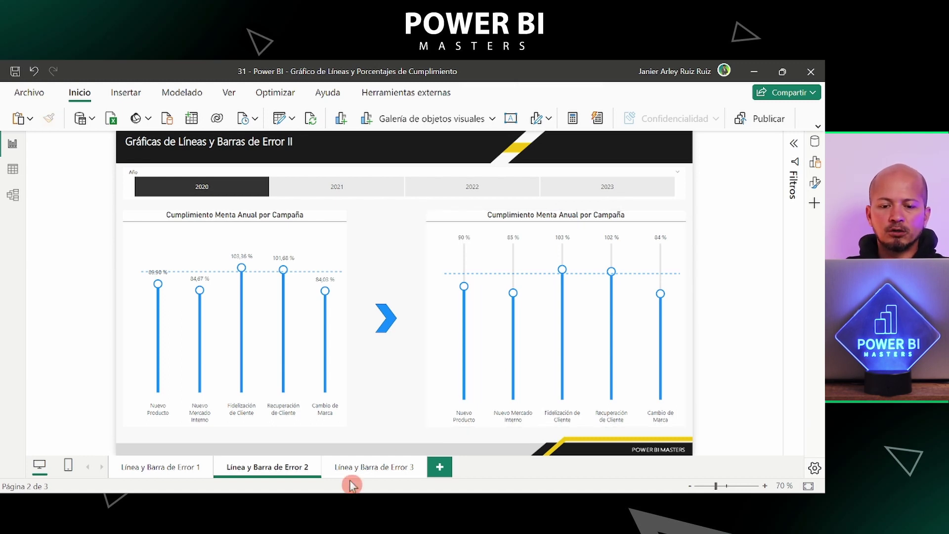
In the '- copia' report, duplicate the lollipop chart right of the arrow and widen it
click(318, 450)
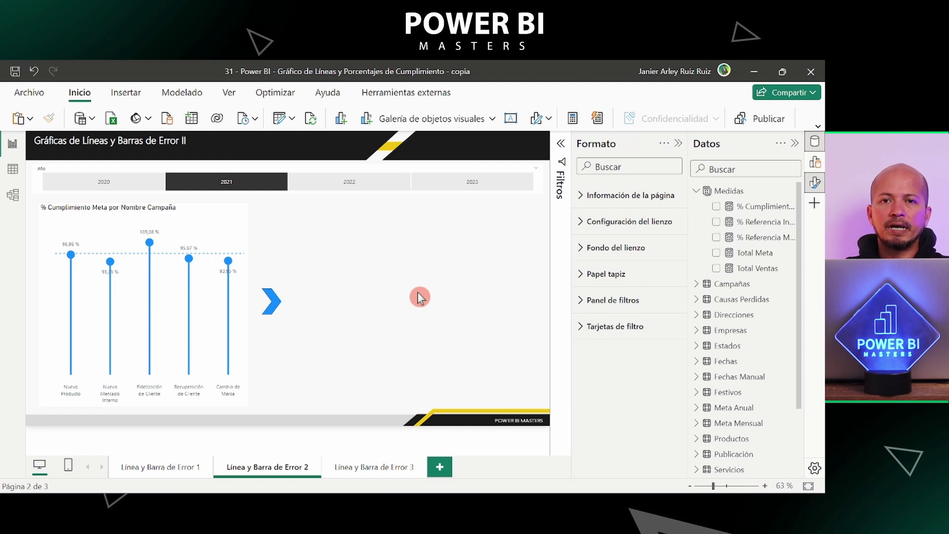
mouse_move(227, 261)
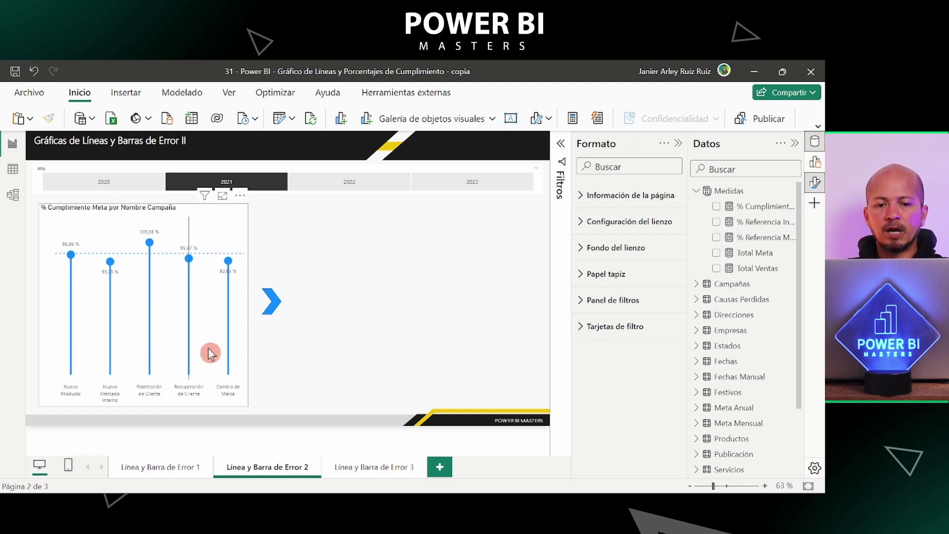
mouse_move(228, 319)
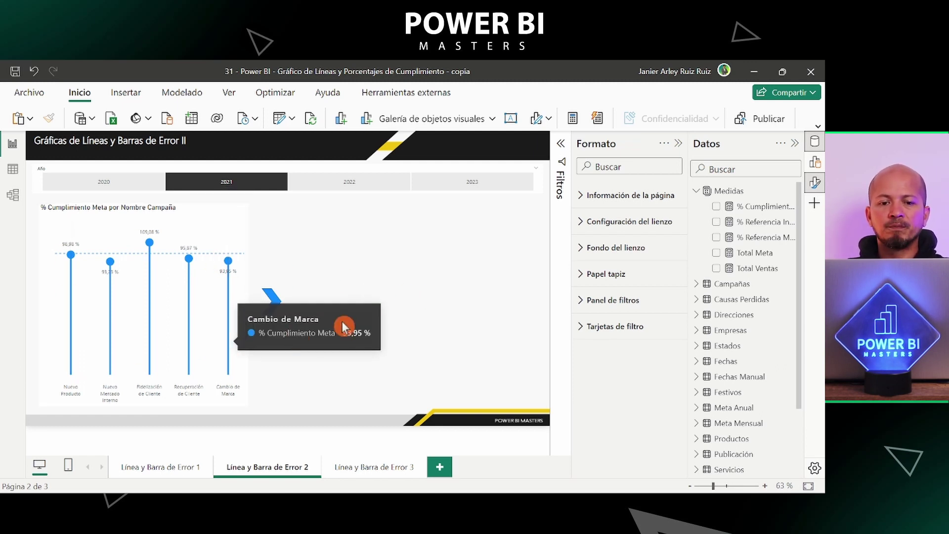
click(188, 214)
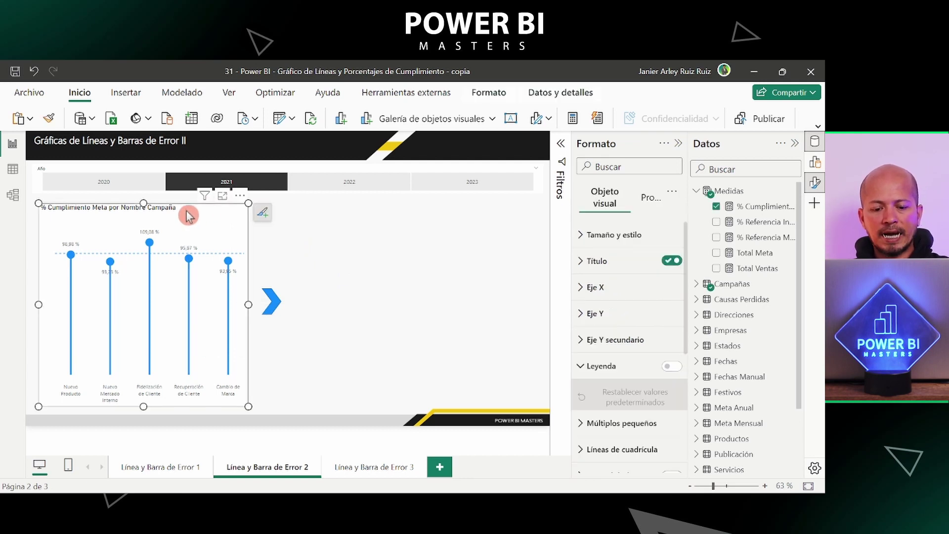
key(ctrl+c)
key(ctrl+v)
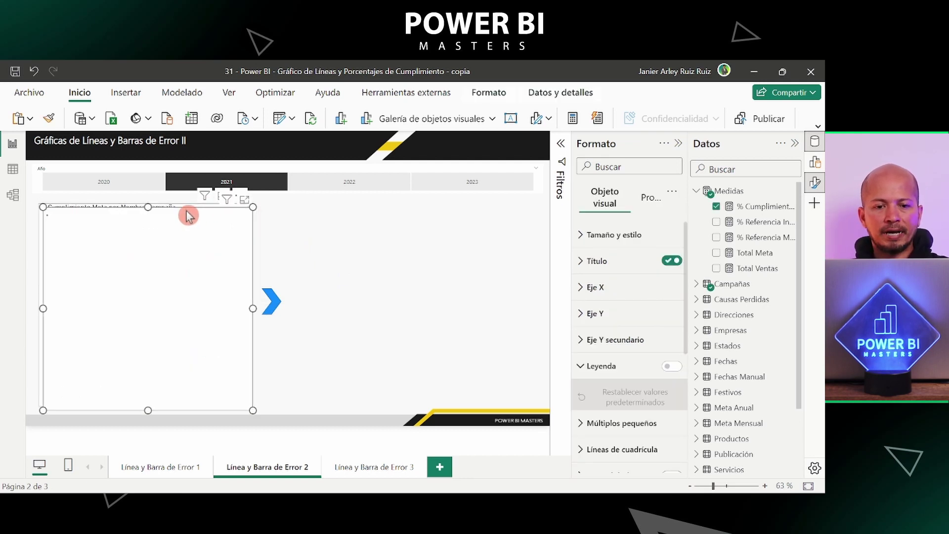
drag(186, 214, 413, 207)
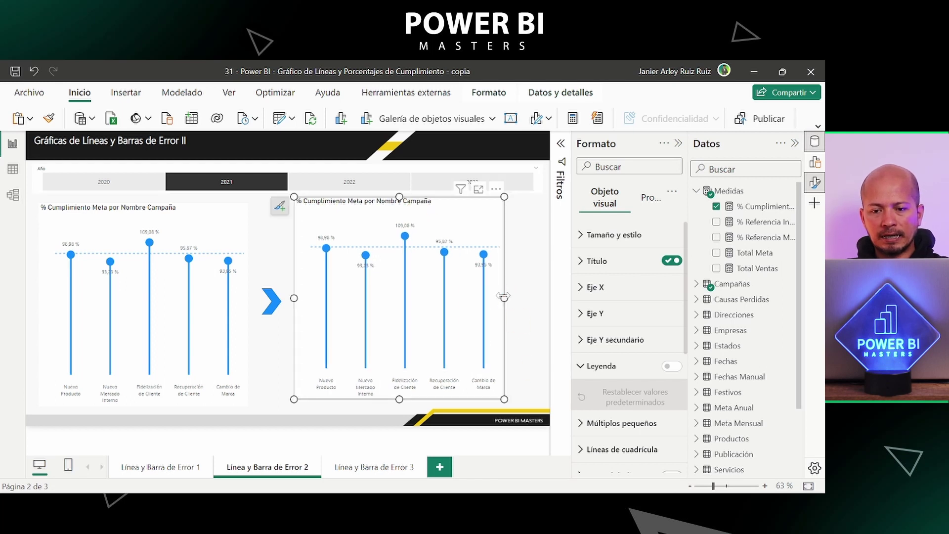
drag(504, 298, 544, 297)
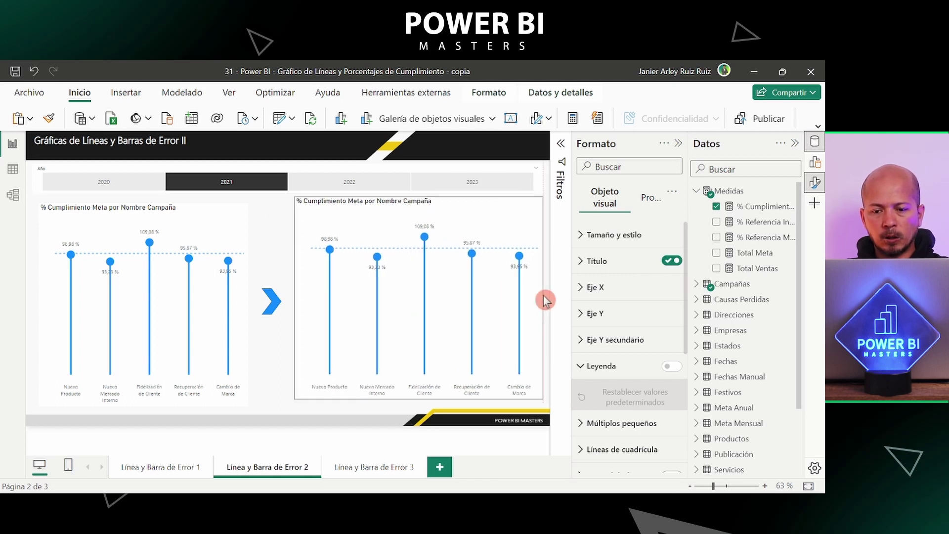
click(330, 412)
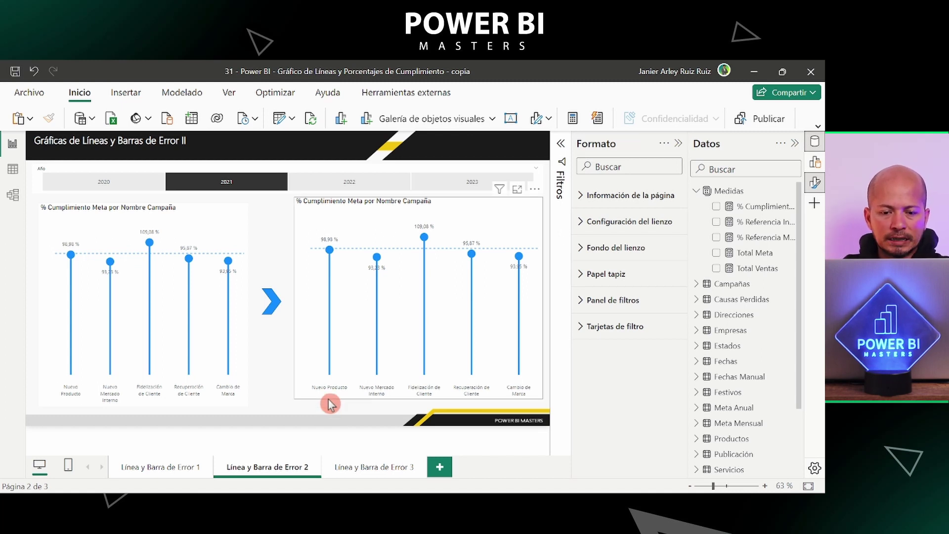
click(330, 401)
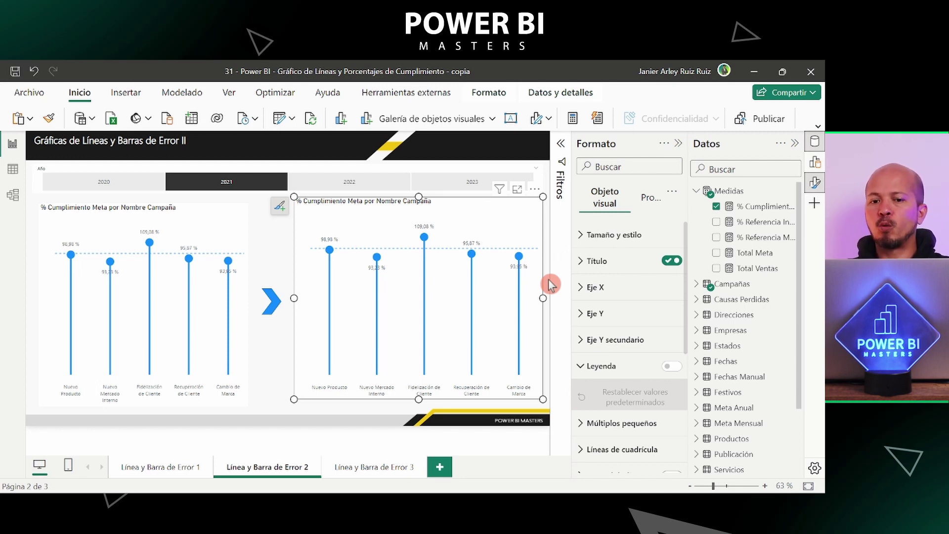
click(343, 184)
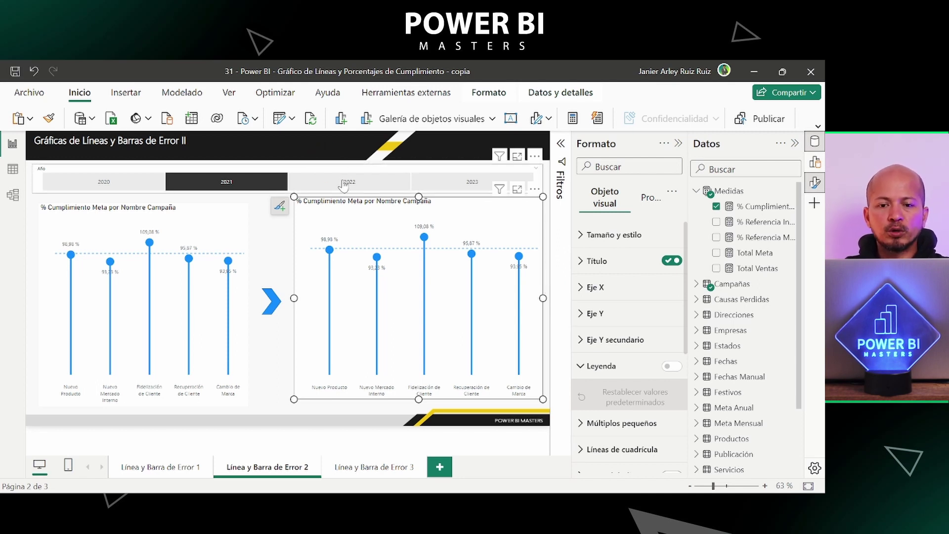
click(343, 184)
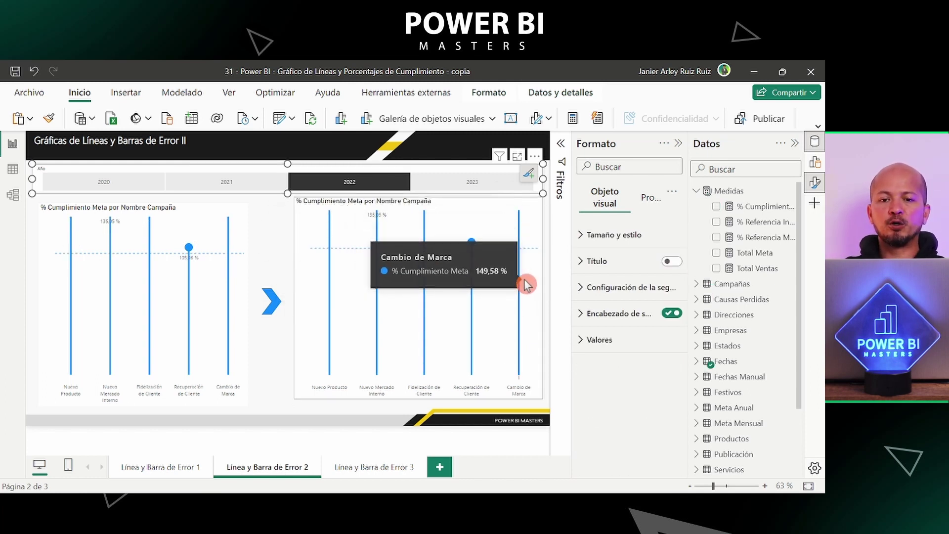
click(321, 181)
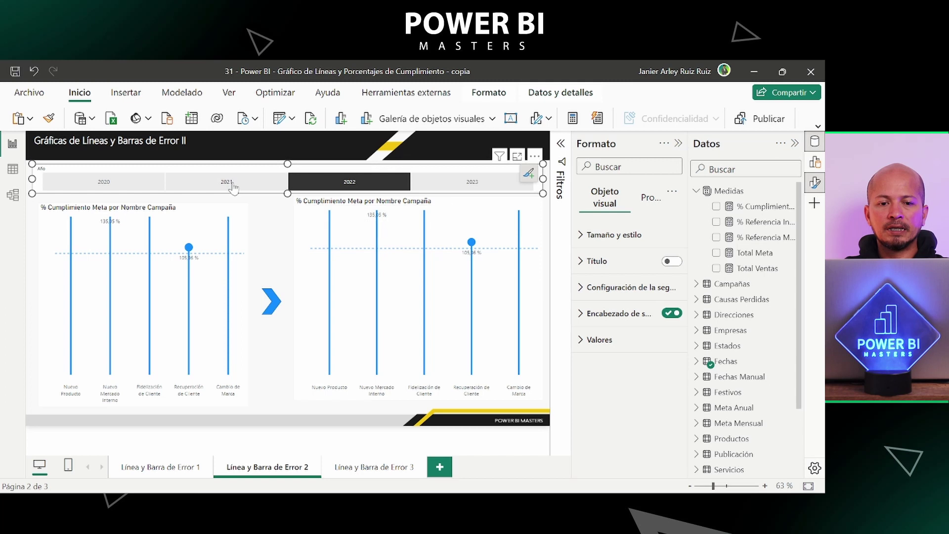
click(215, 187)
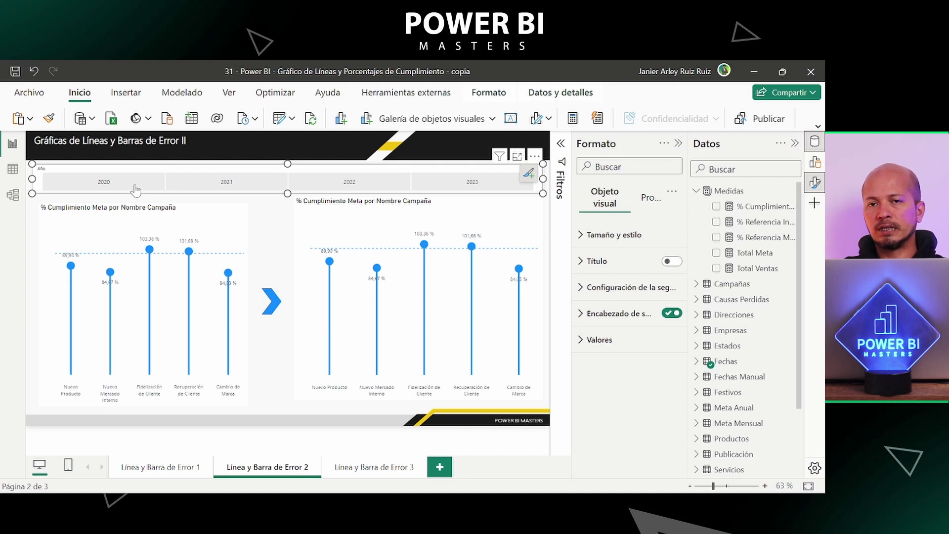
click(136, 189)
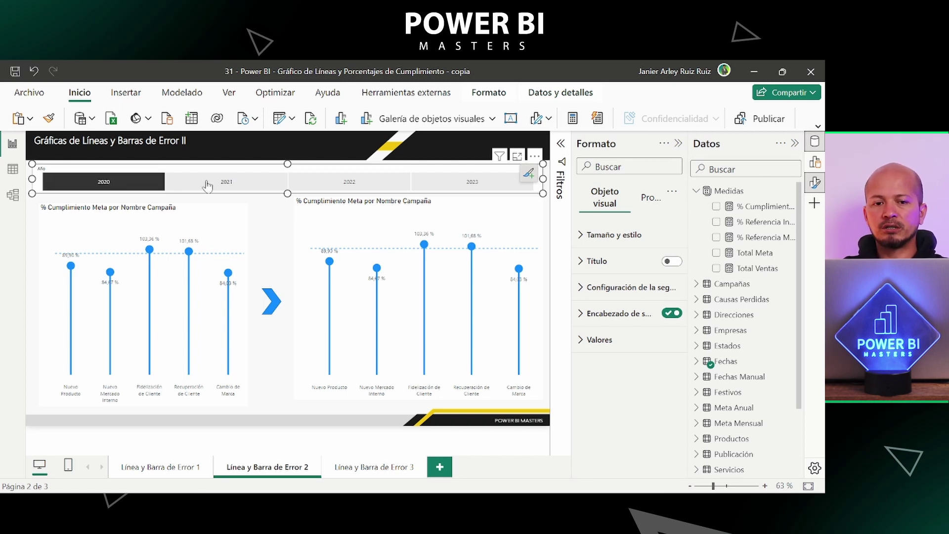
click(211, 186)
click(292, 188)
click(271, 187)
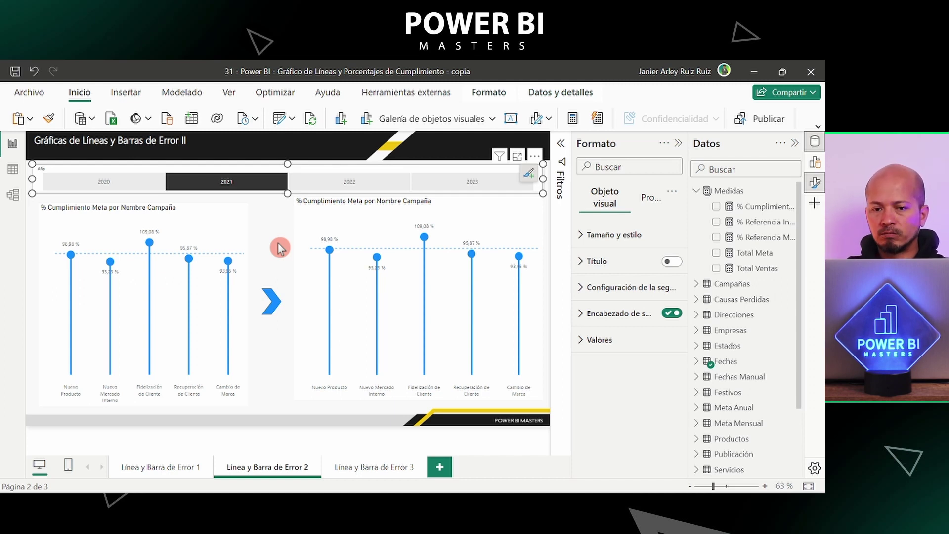
click(280, 248)
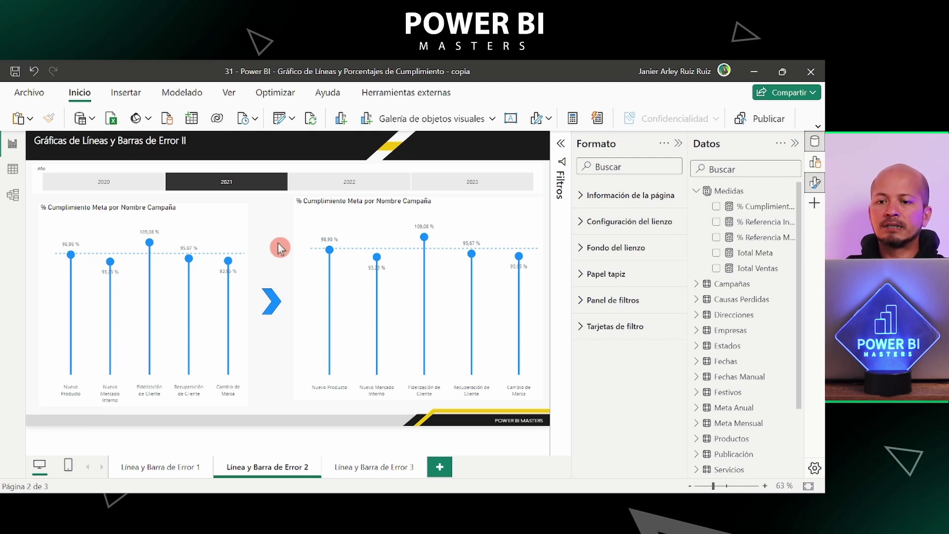
Start a new Medidas measure named '% Cumplimiento Meta Máximo =' with blank lines below
right_click(758, 207)
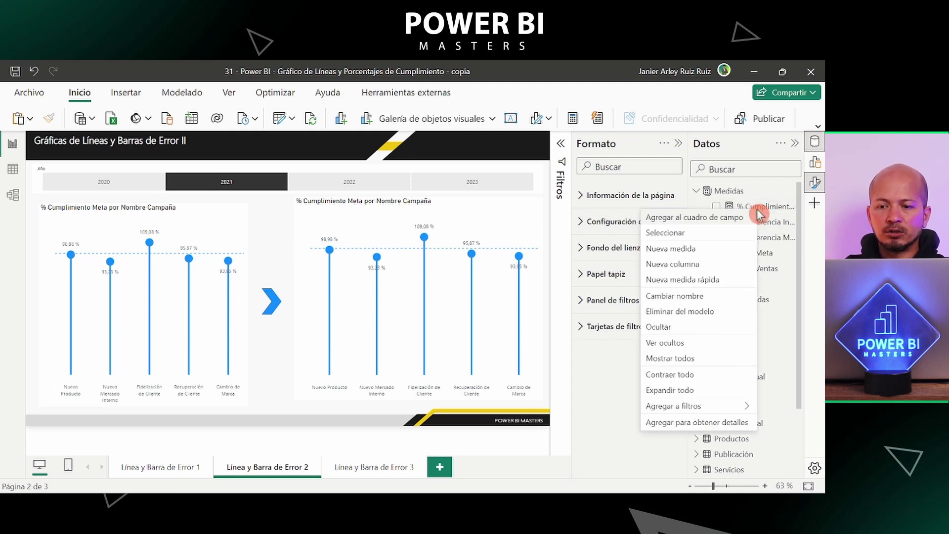
click(715, 250)
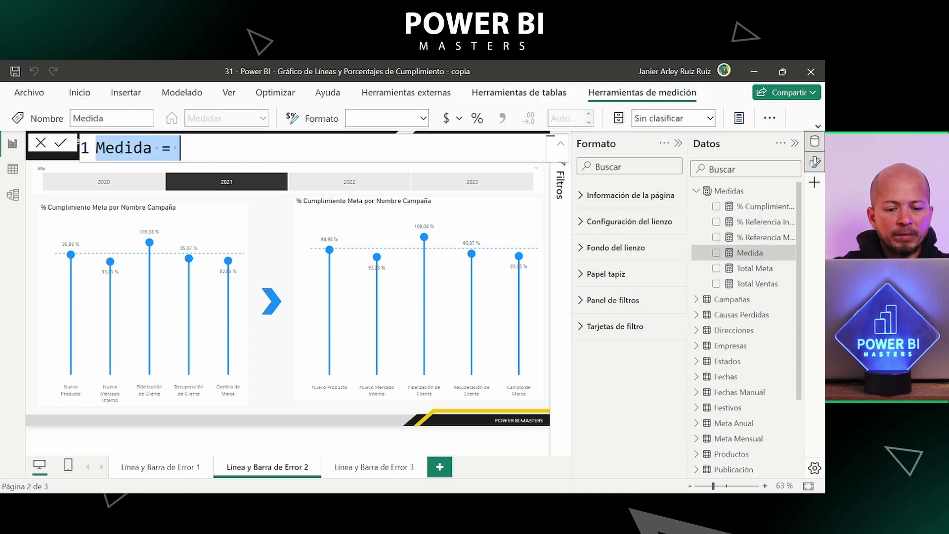
text(% Cumplimiento Meta Máximo =)
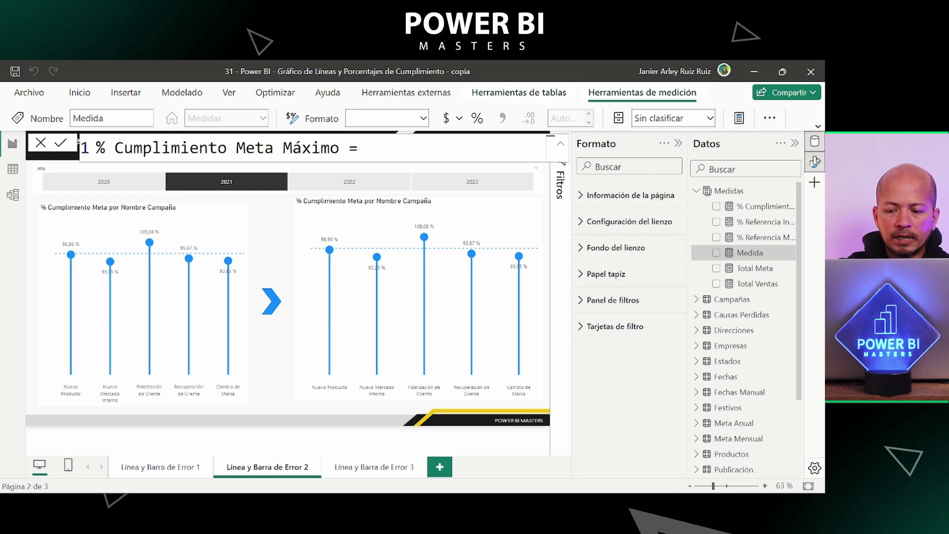
key(shift+Return)
key(shift+Return)
key(shift+Return)
key(shift+Return)
key(shift+Return)
key(Up)
key(Up)
key(Up)
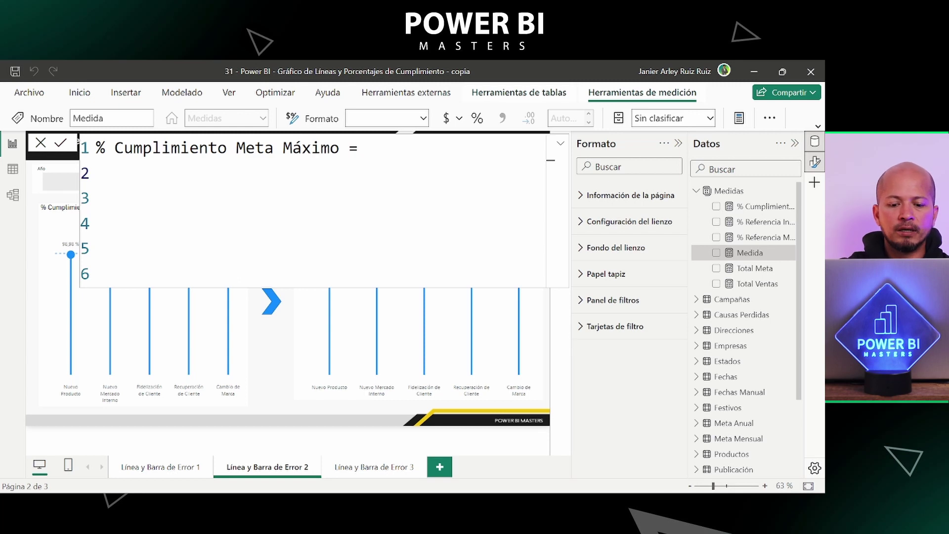
Declare VAR ValMax= and begin a MAXX call on an indented line
text(VAR)
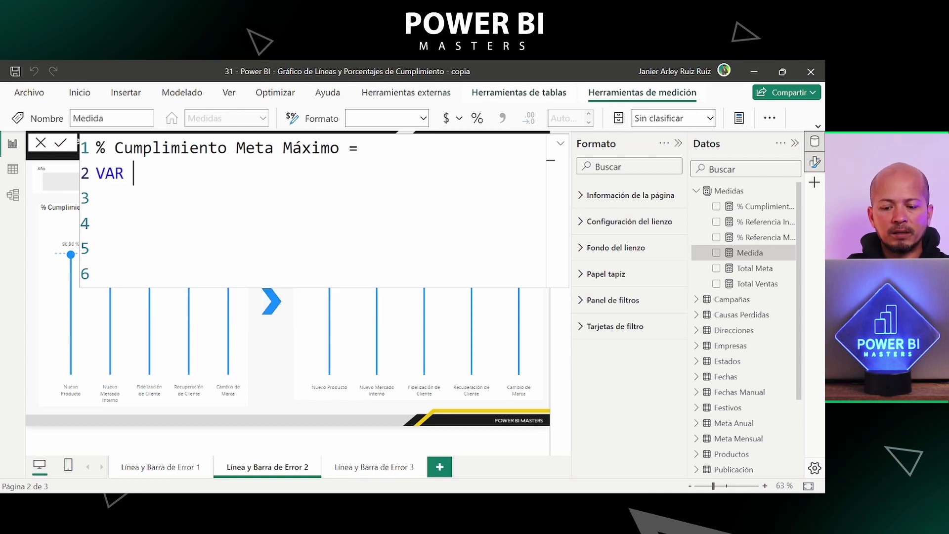
text( m)
key(BackSpace)
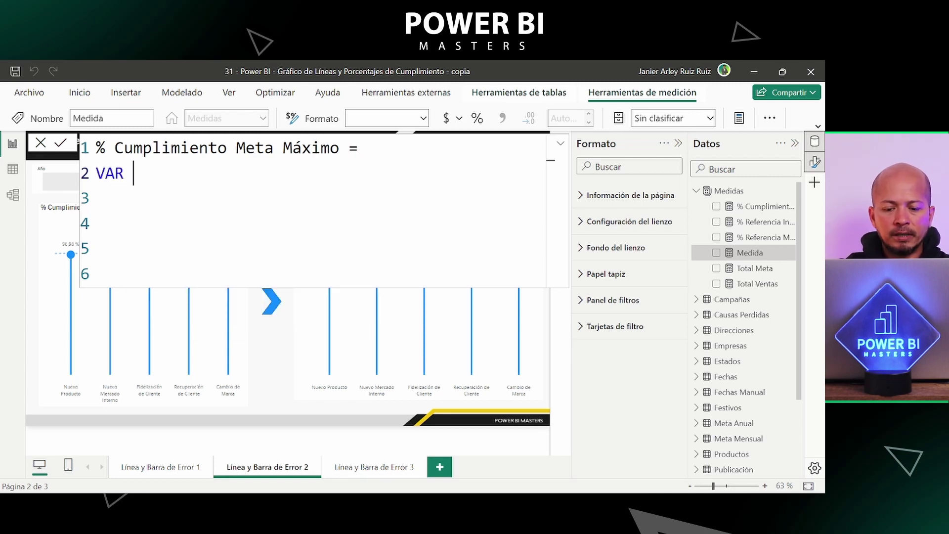
text(Val)
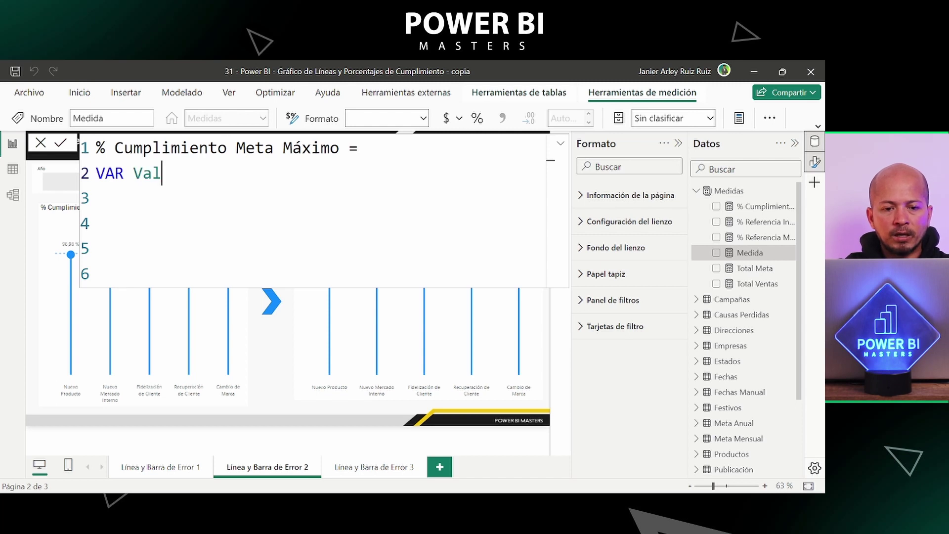
text(Max)
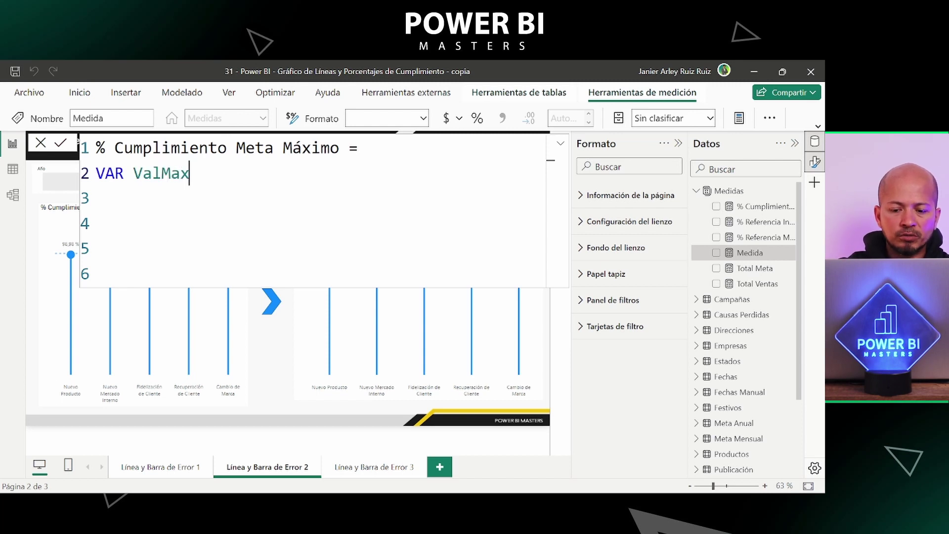
text(=)
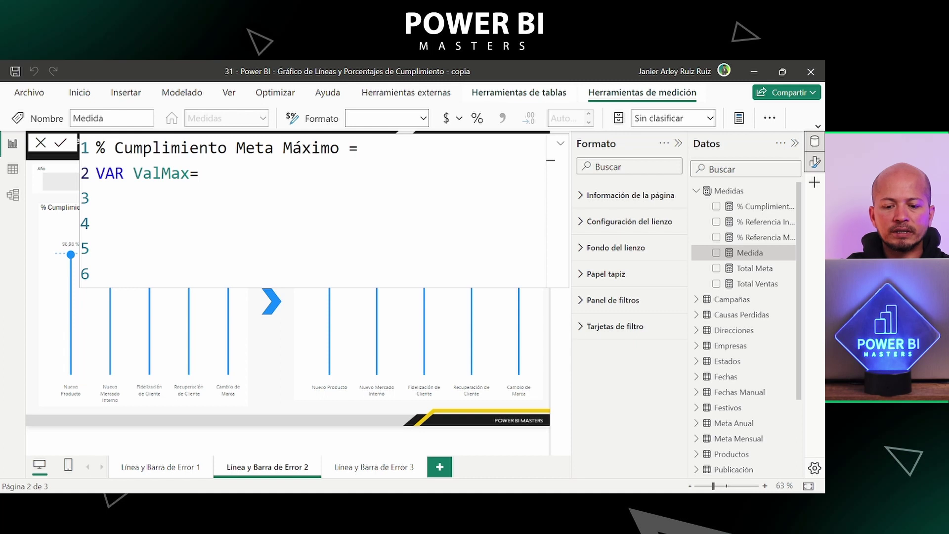
key(Return)
key(Tab)
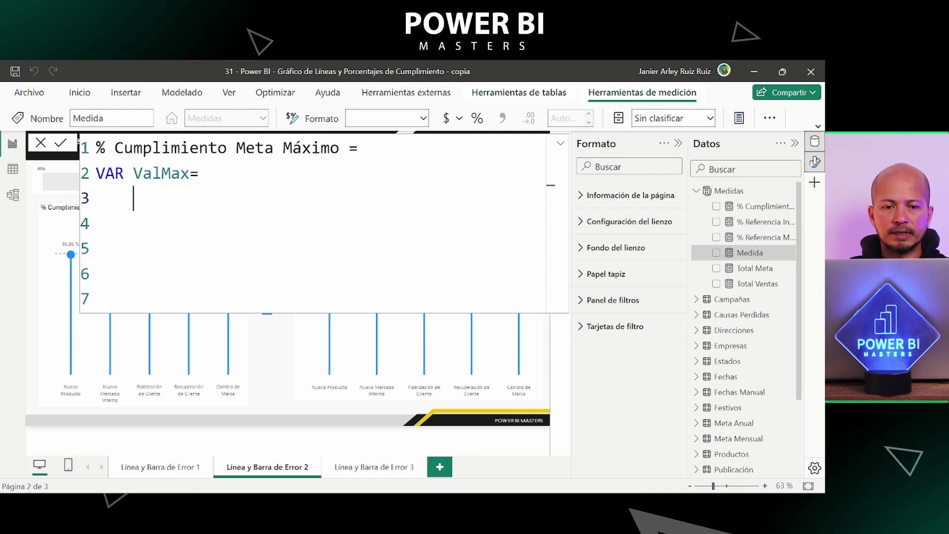
text(MA)
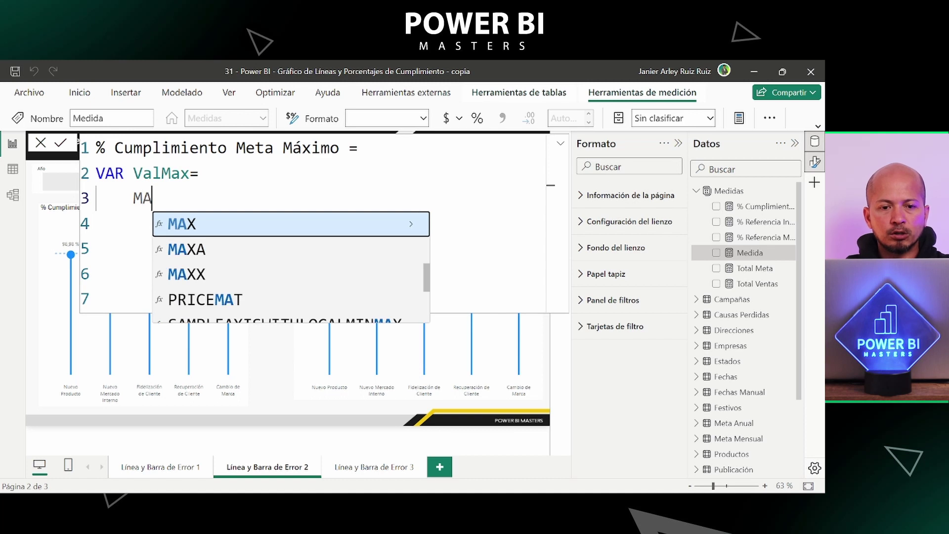
text(XX)
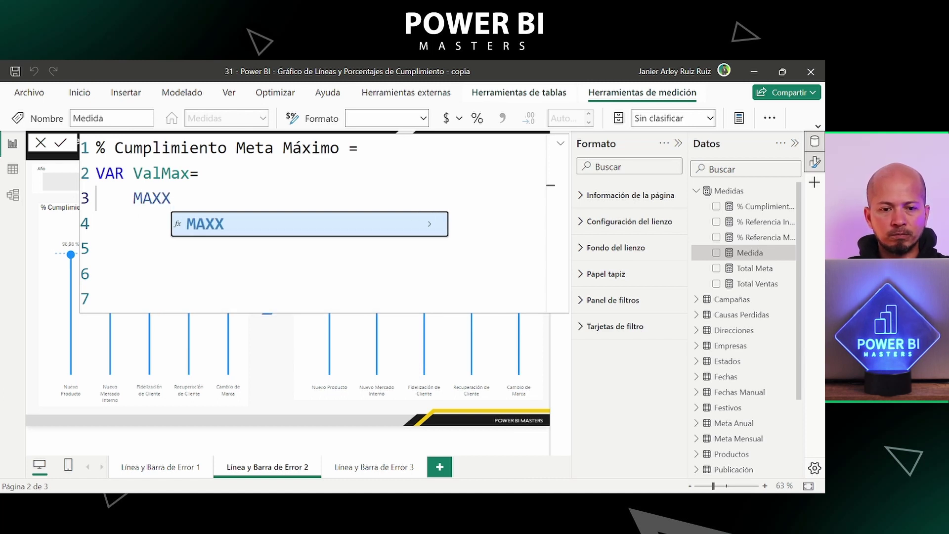
key(shift+Return)
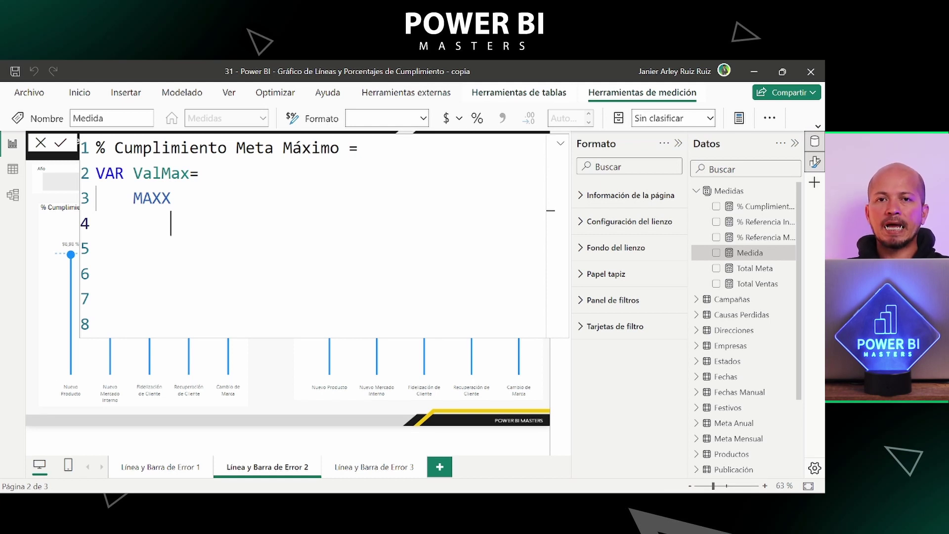
Open MAXX( and insert SUMMARIZE( as its first argument
click(171, 198)
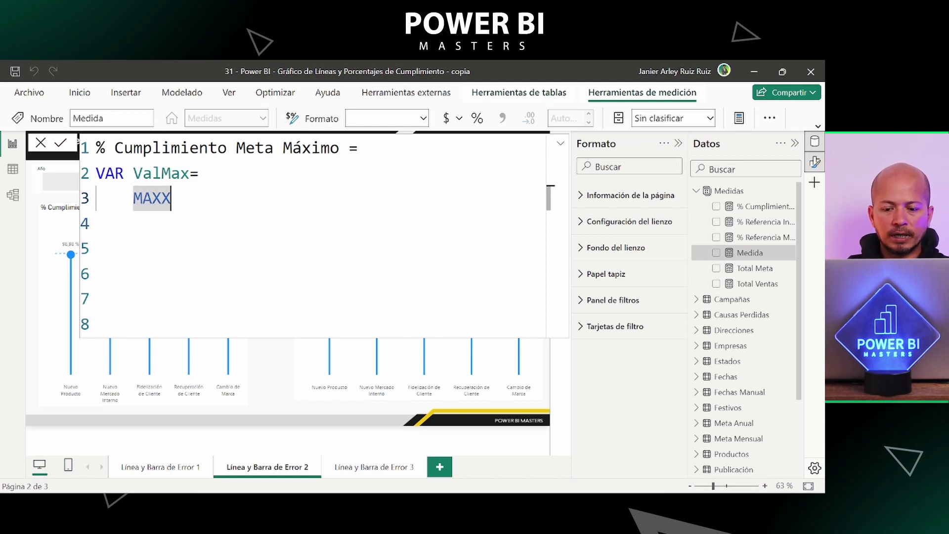
text(()
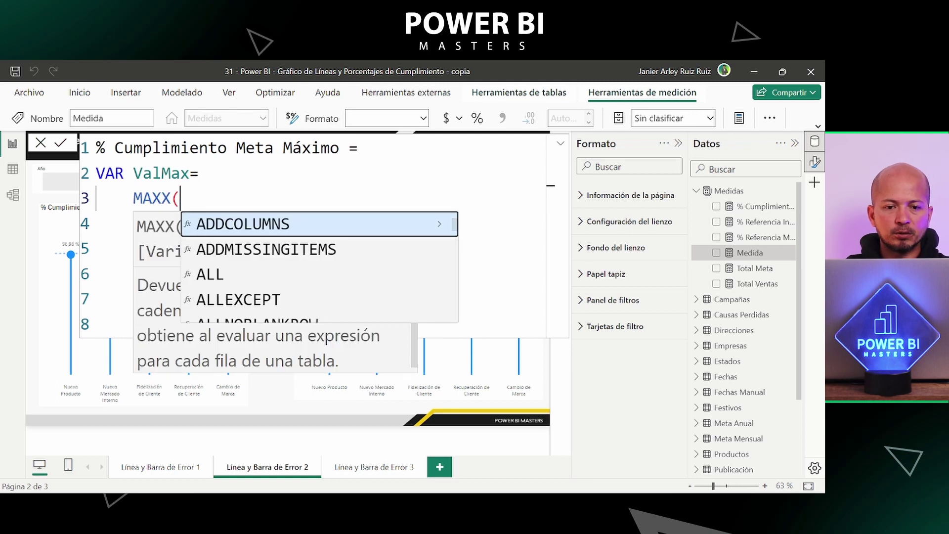
click(208, 173)
key(Down)
key(Down)
key(Tab)
key(Tab)
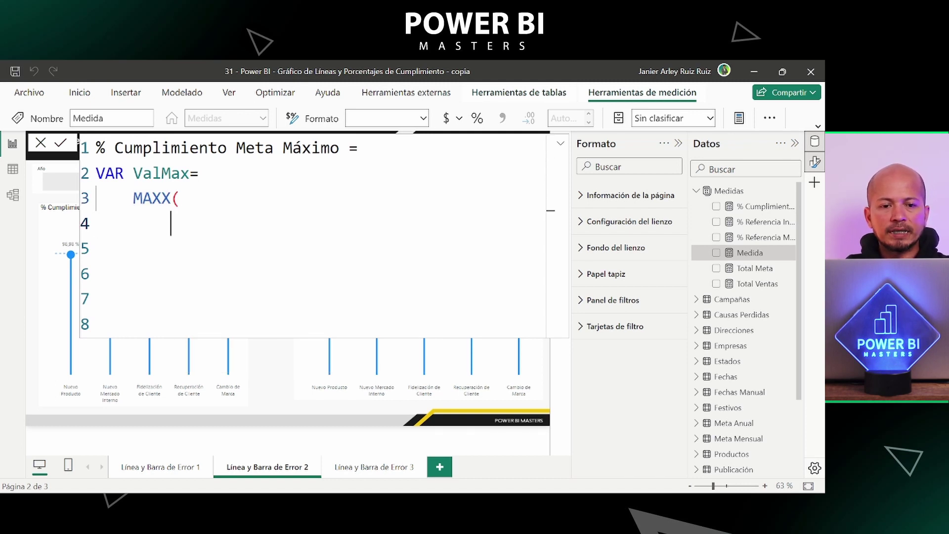
text(sum)
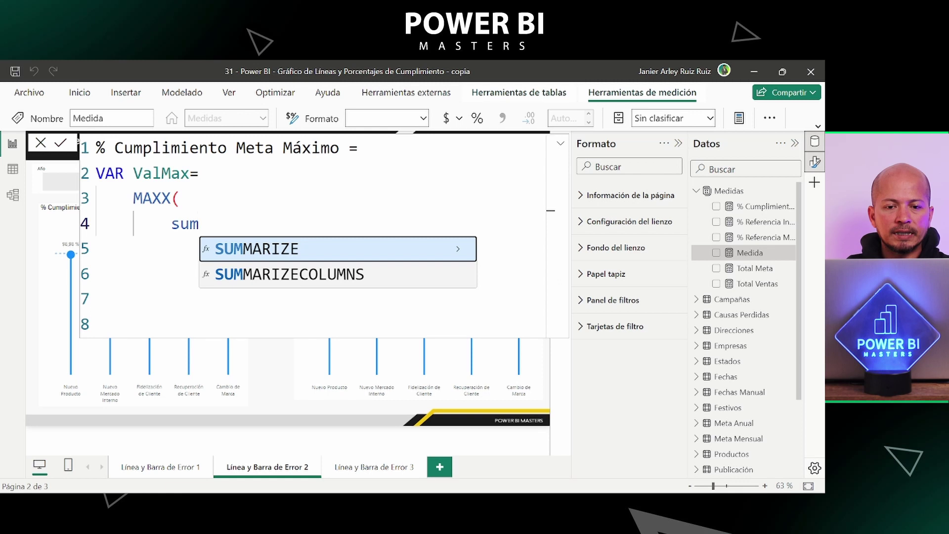
key(Tab)
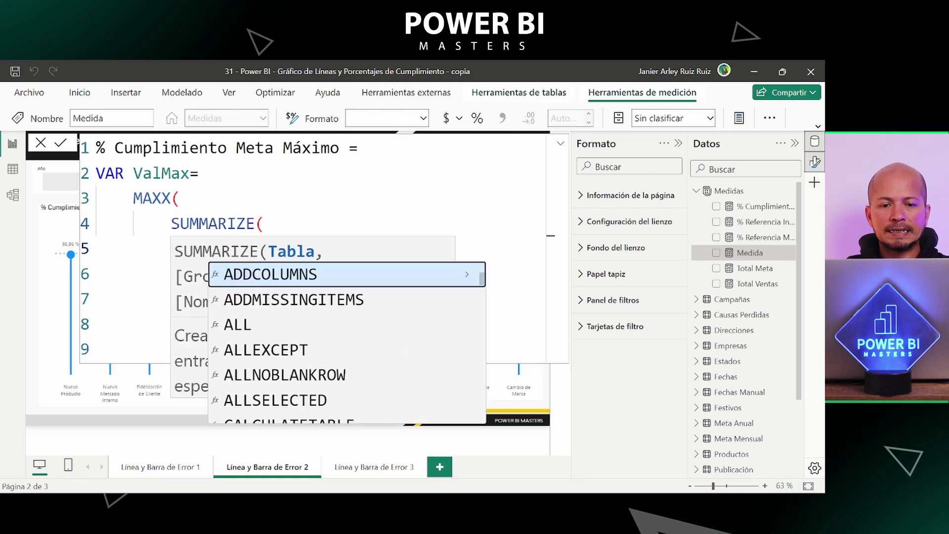
click(179, 224)
key(End)
key(Return)
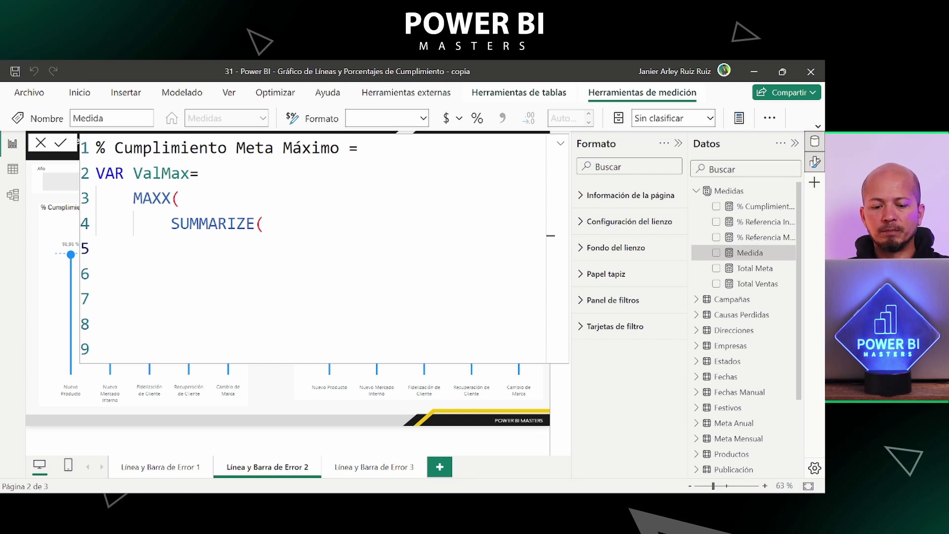
Pass ALLSELECTED(Ventas) as the SUMMARIZE table argument
text(a)
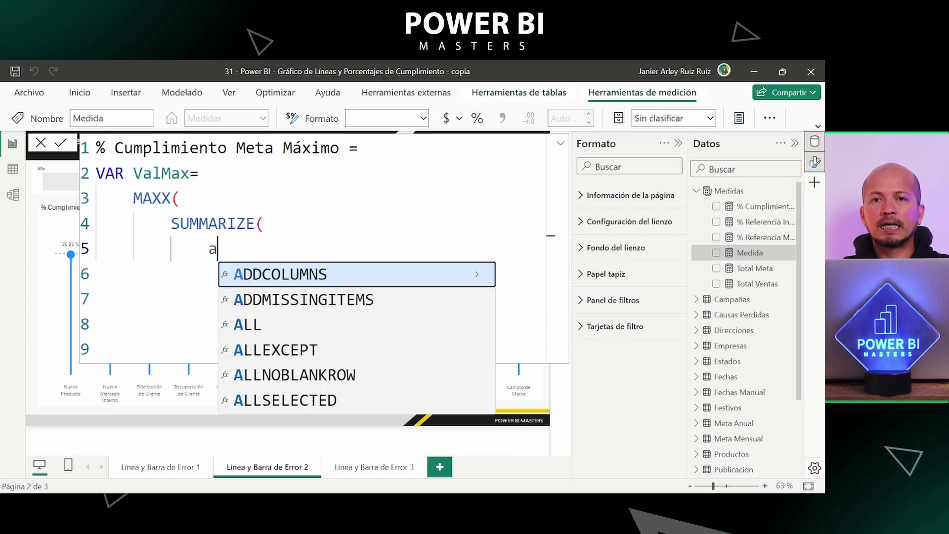
text(l)
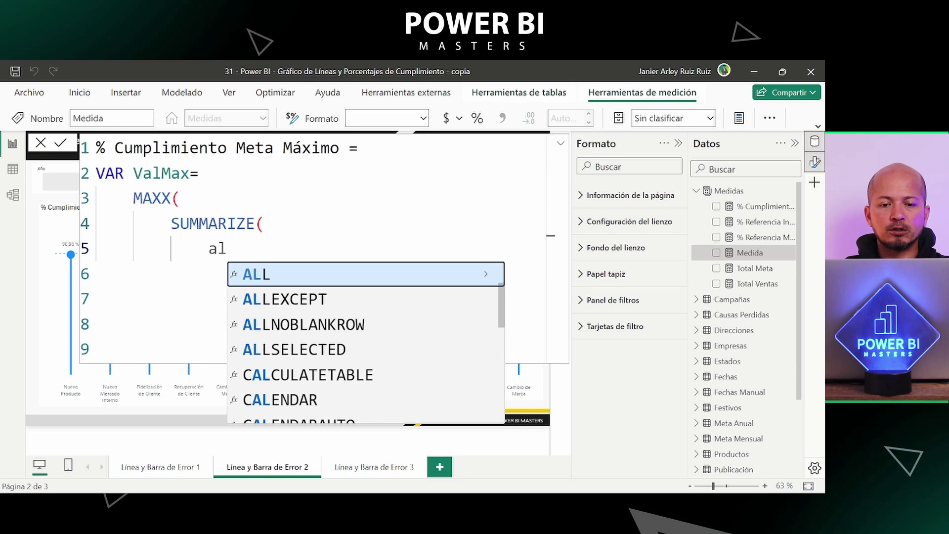
key(Down)
key(Down)
key(Down)
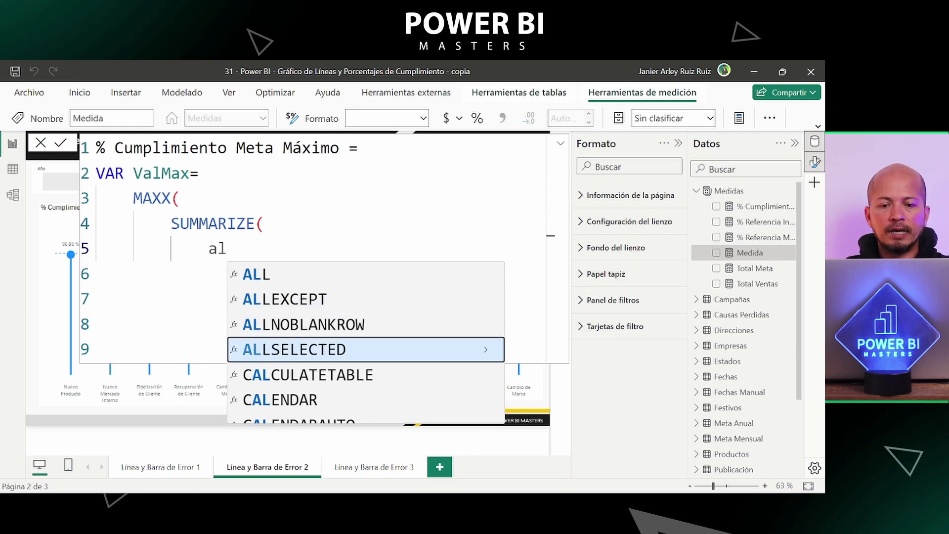
key(Tab)
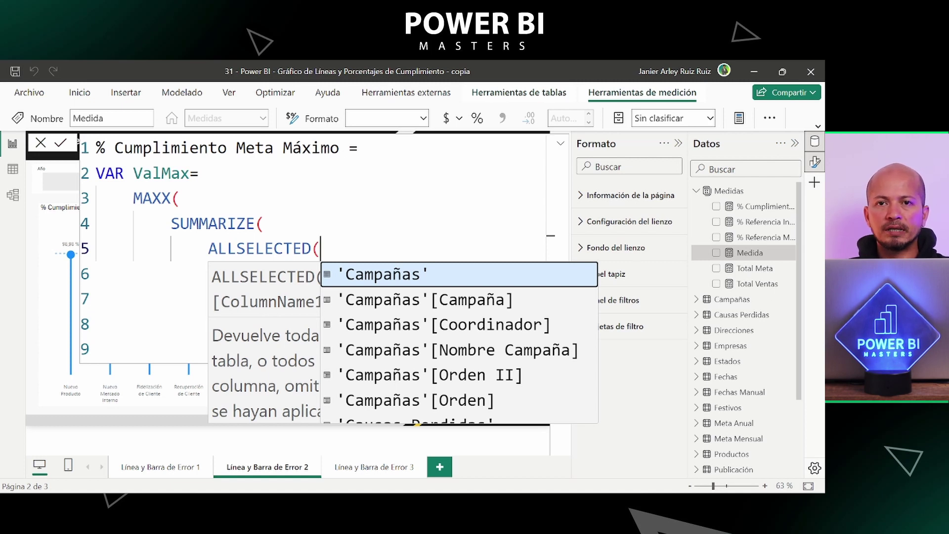
text(ve)
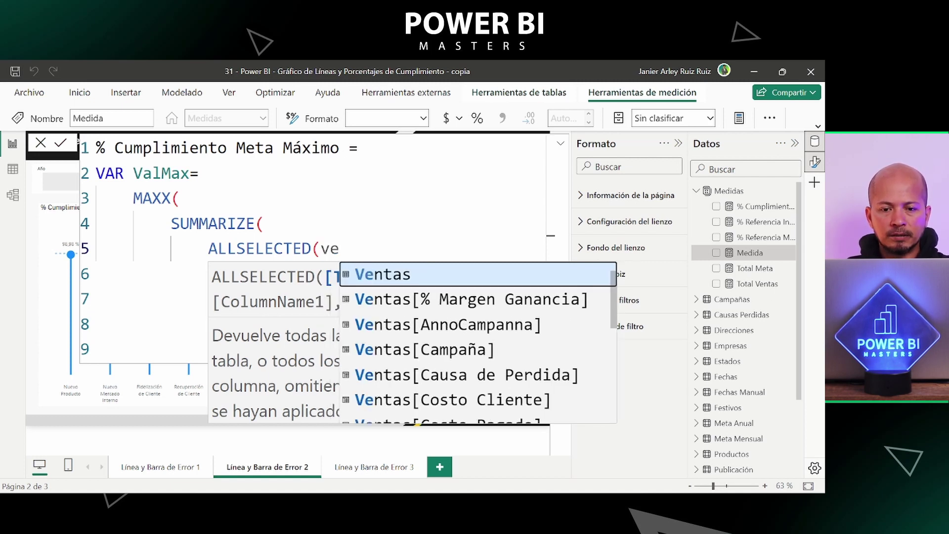
key(Tab)
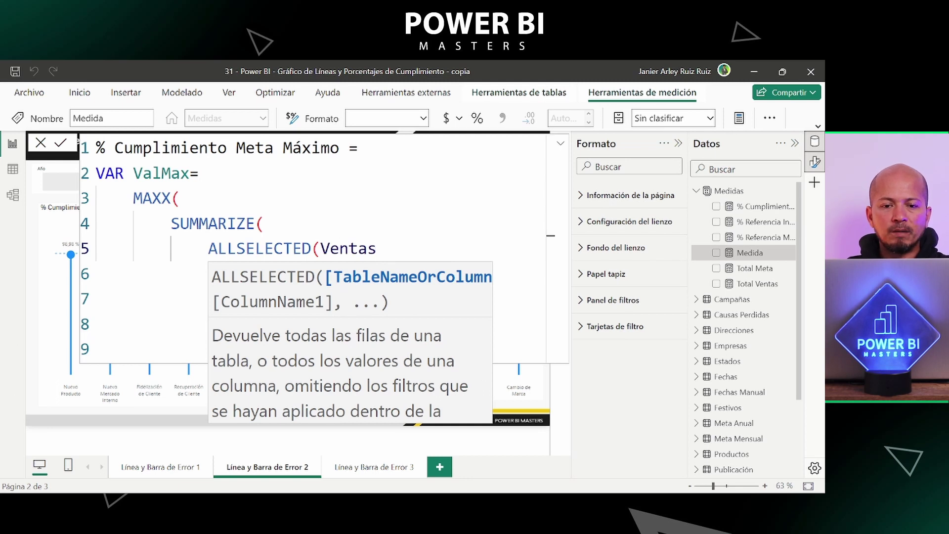
key(shift+Return)
click(246, 248)
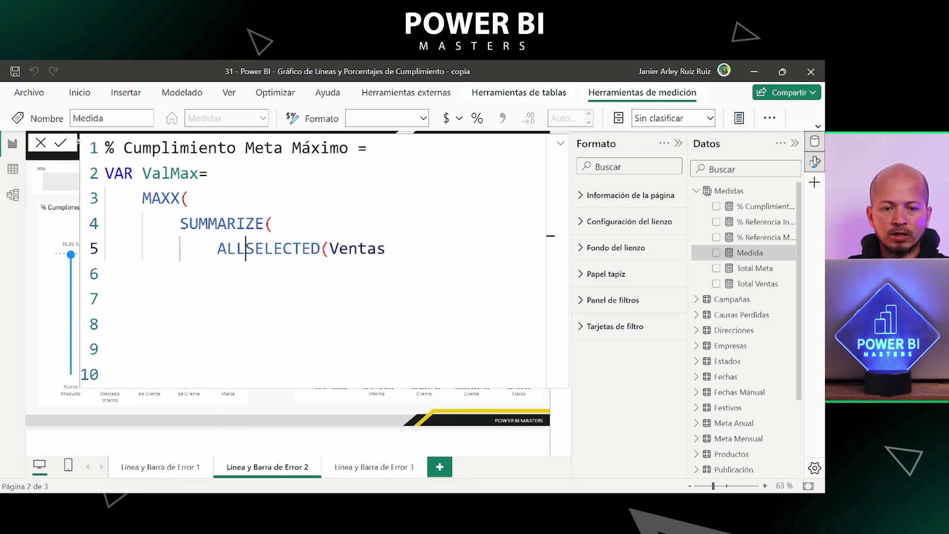
click(385, 248)
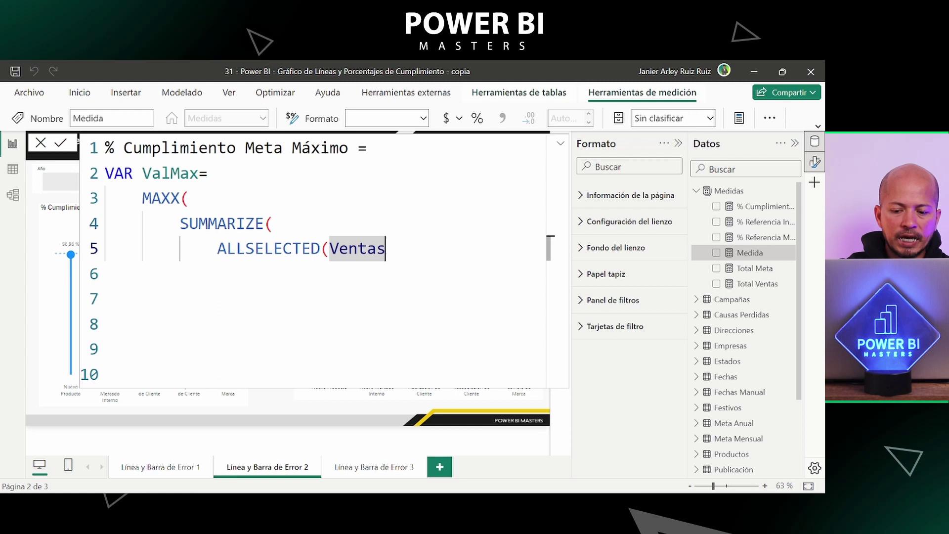
text())
key(shift+Return)
key(Tab)
key(Tab)
key(Tab)
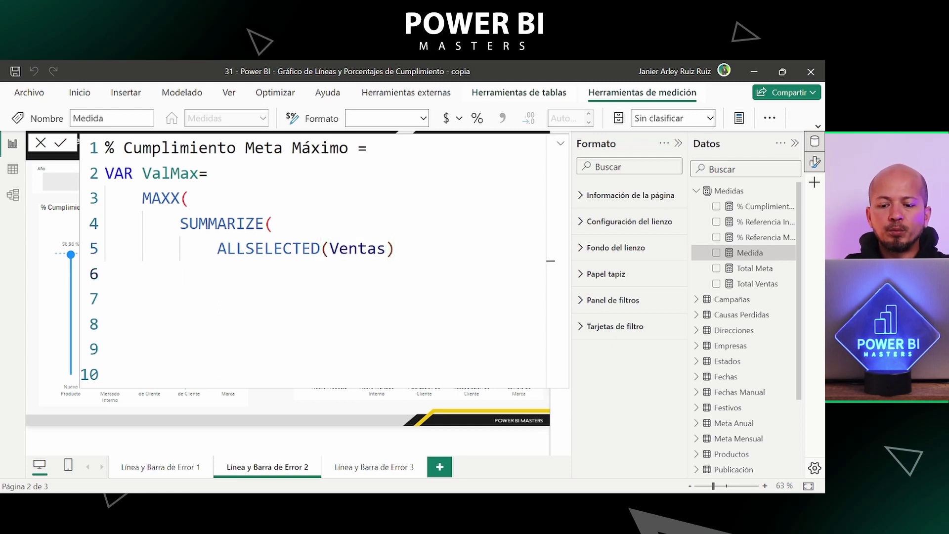
Group SUMMARIZE by 'Campañas'[Nombre Campaña], followed by a comma
text(,cam)
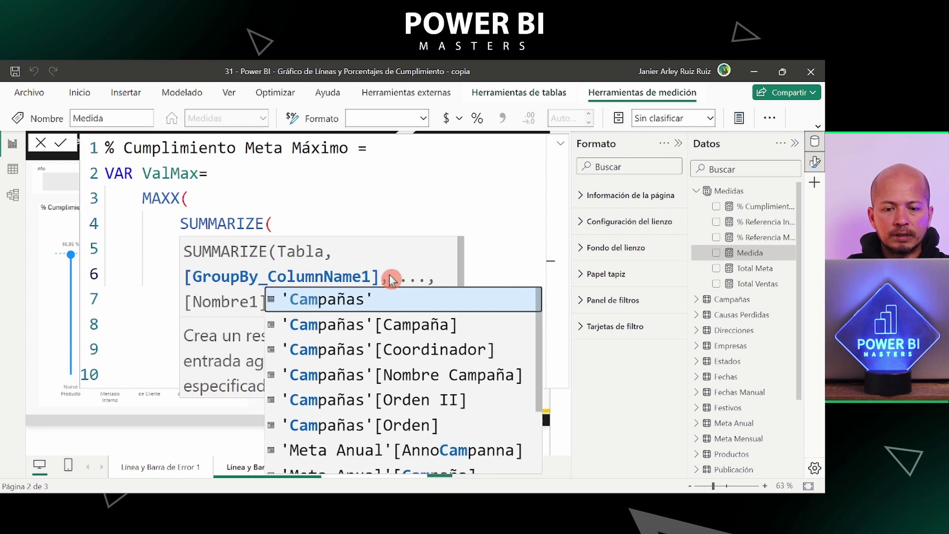
click(437, 375)
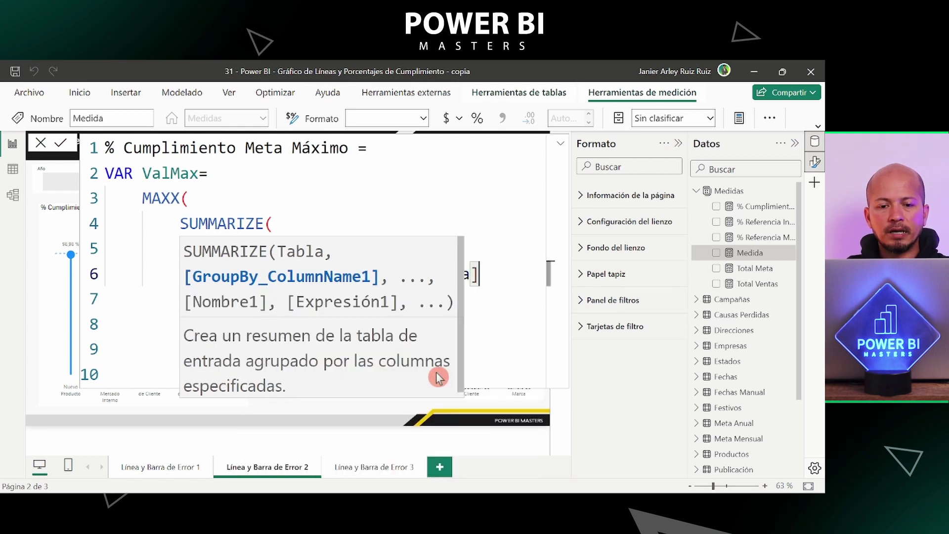
key(Return)
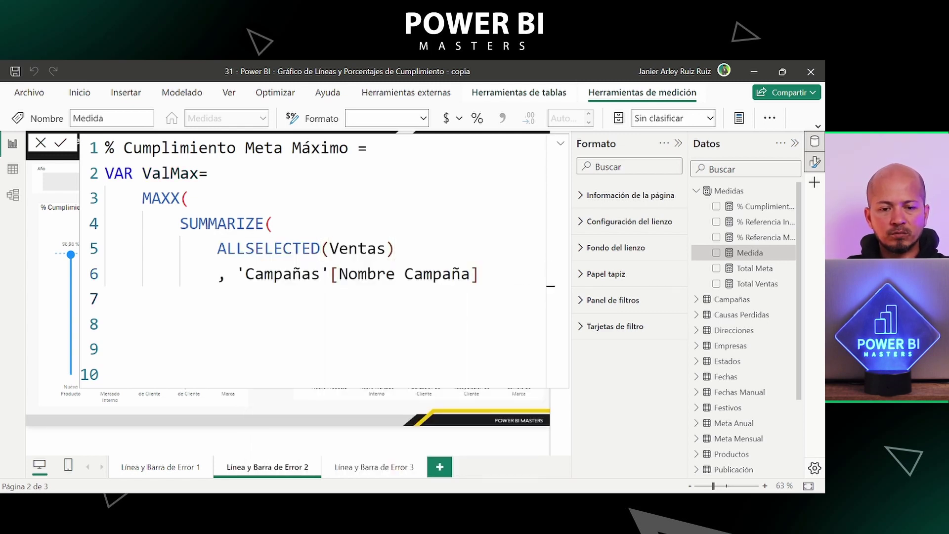
key(Tab)
key(Tab)
key(Tab)
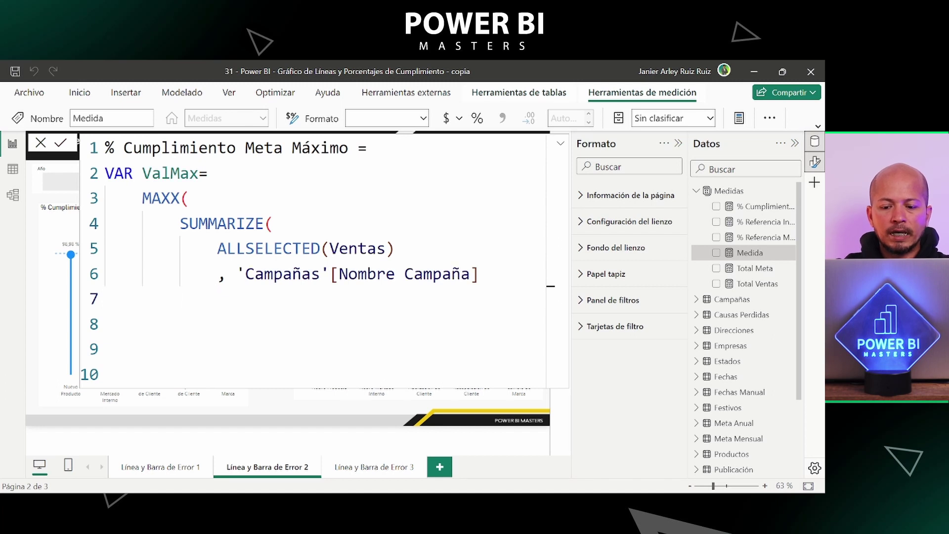
text(,)
key(Escape)
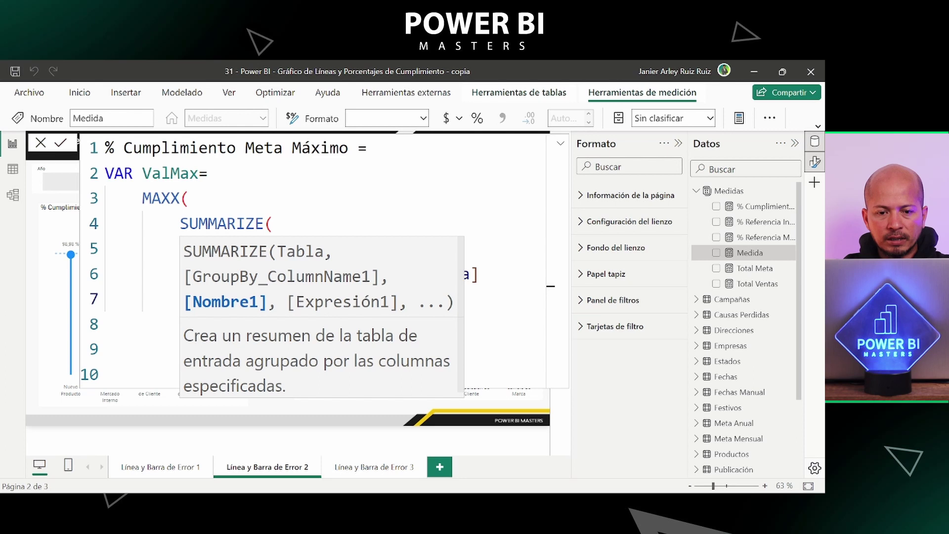
Add a "Valor" column computed from the [% Cumplimiento Meta] measure
key(ctrl+minus)
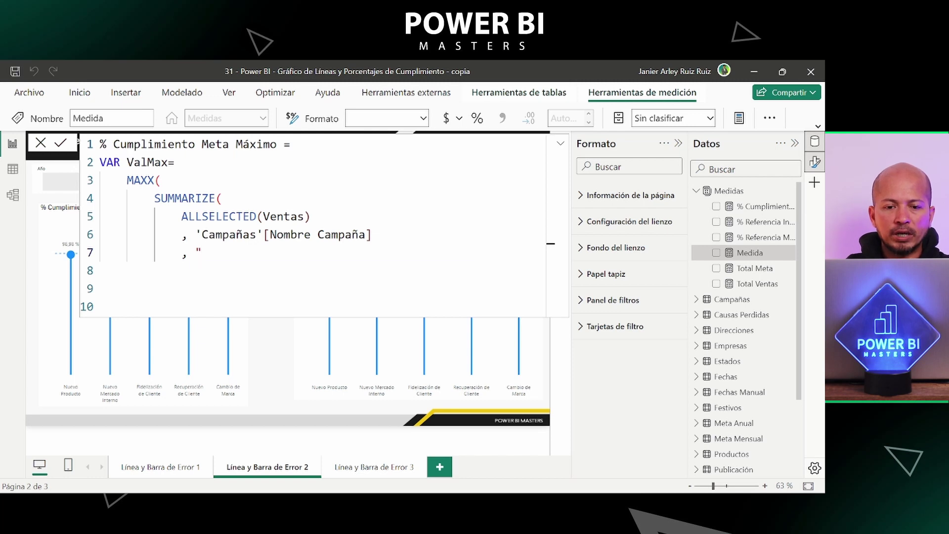
text(")
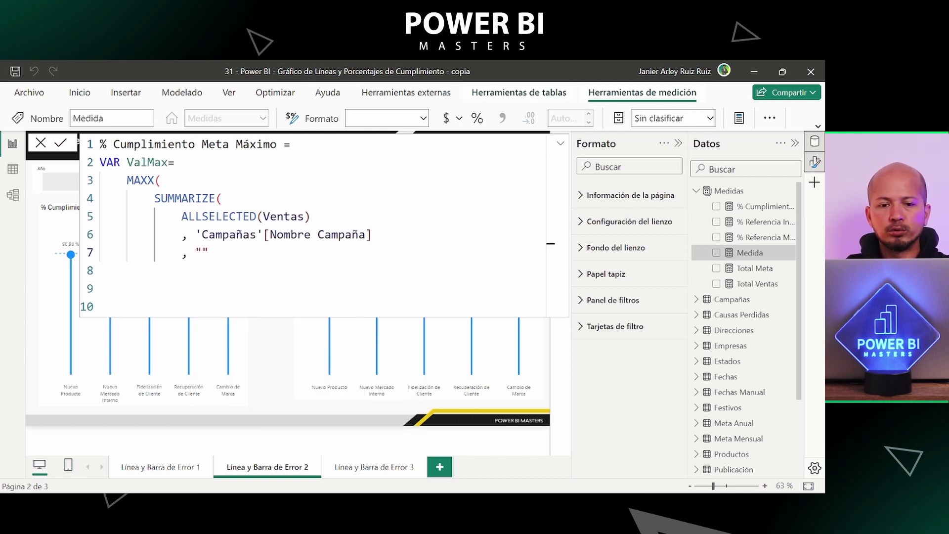
text(Valor")
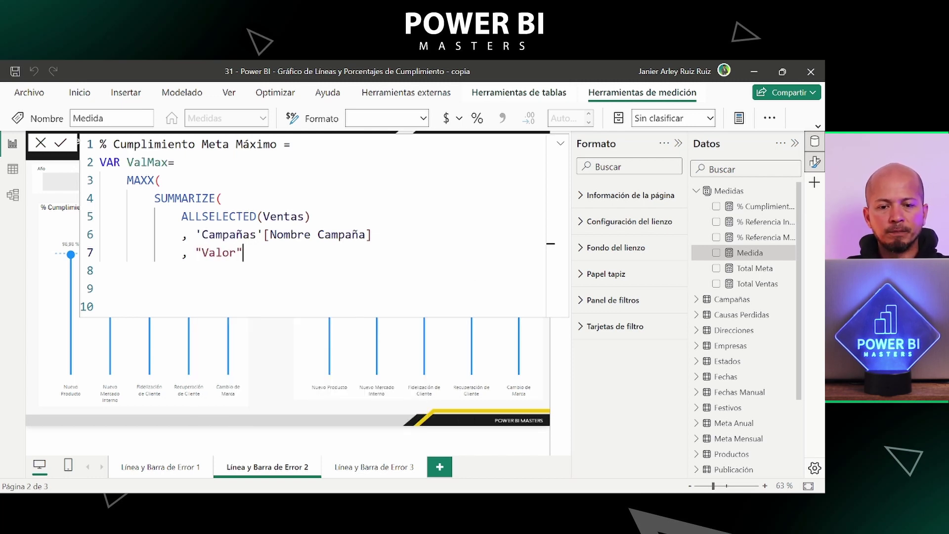
text(, )
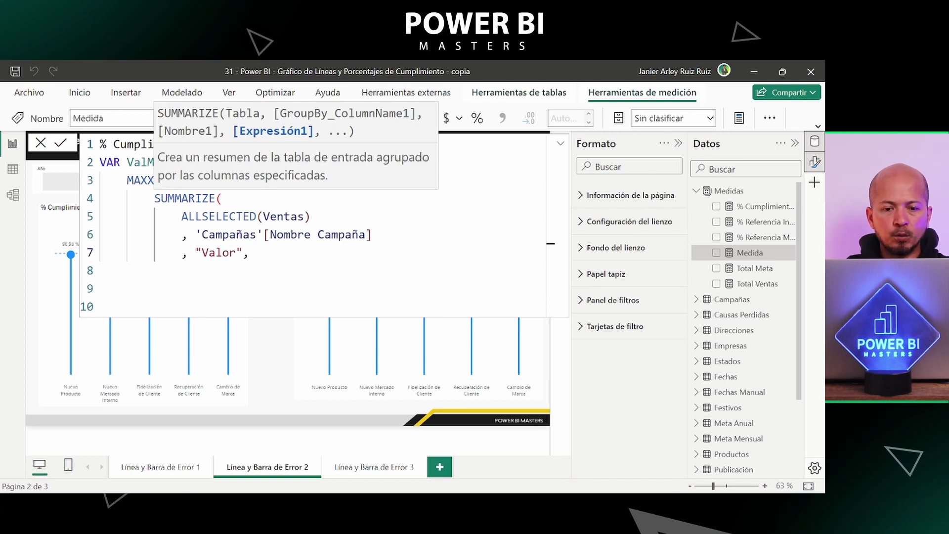
text([)
key(Escape)
key(BackSpace)
text([)
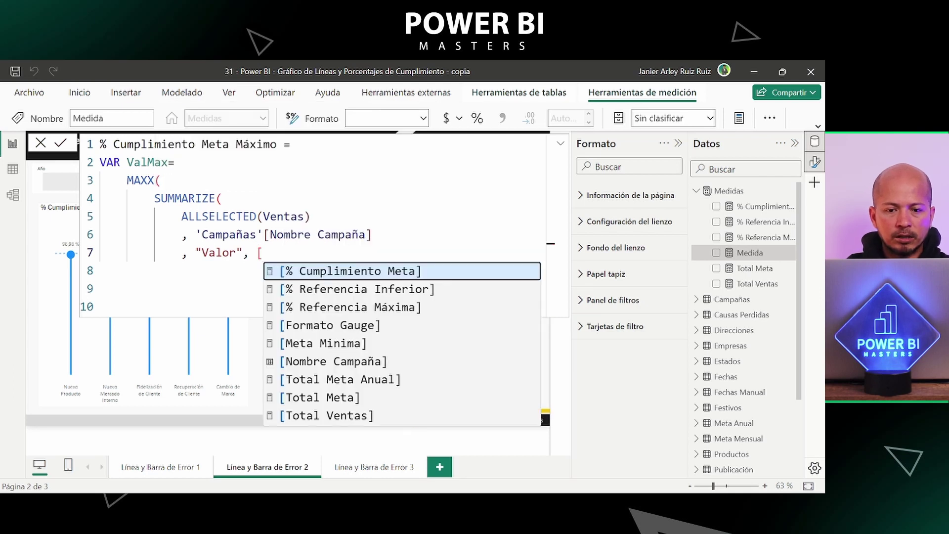
key(Tab)
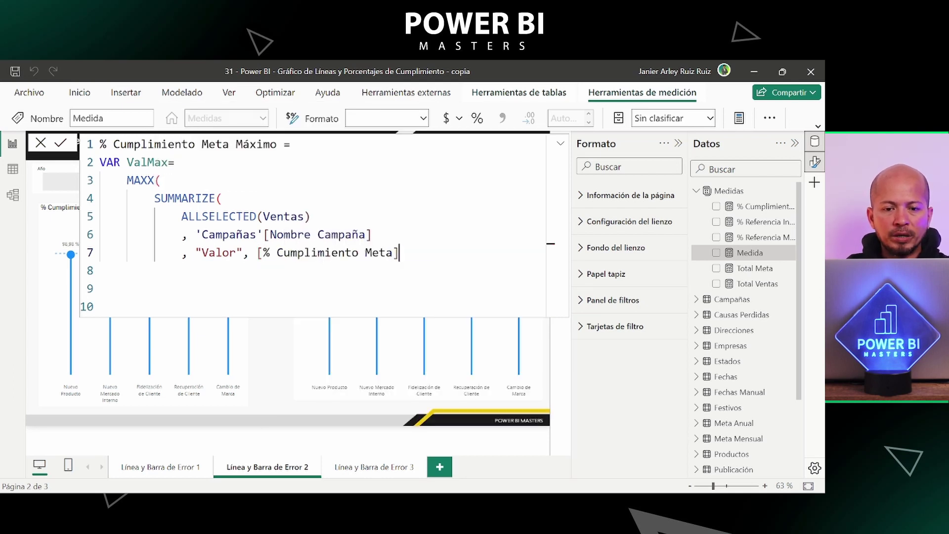
Remove the stray characters on line 8 and close SUMMARIZE with ')'
click(100, 270)
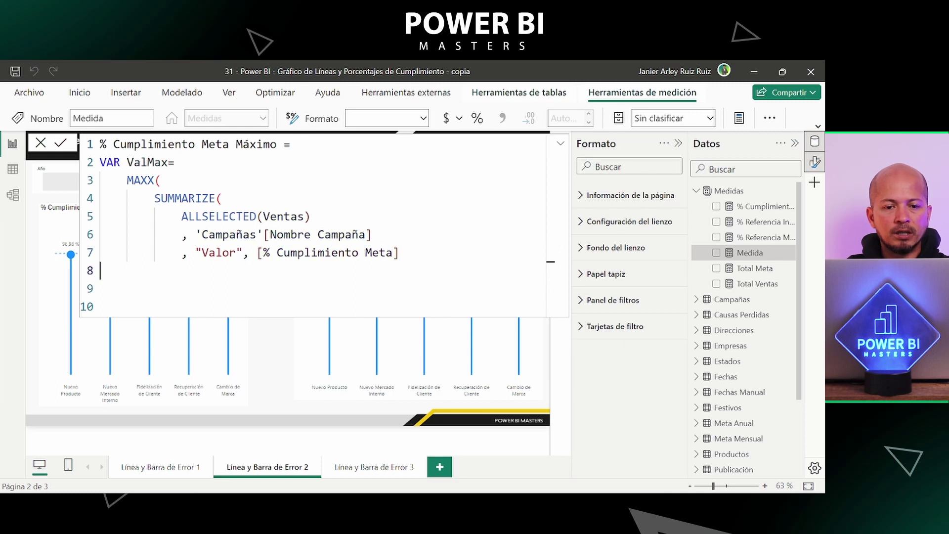
key(Tab)
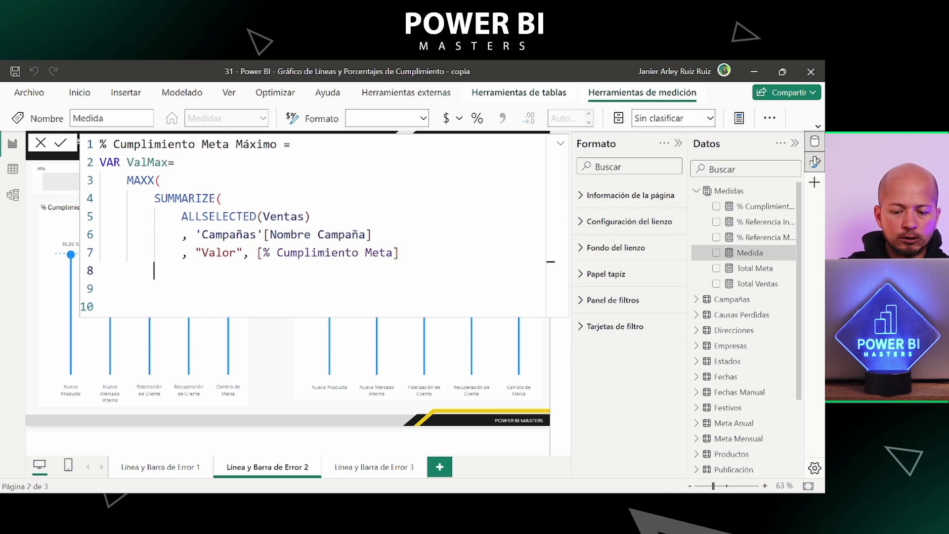
text(()
key(BackSpace)
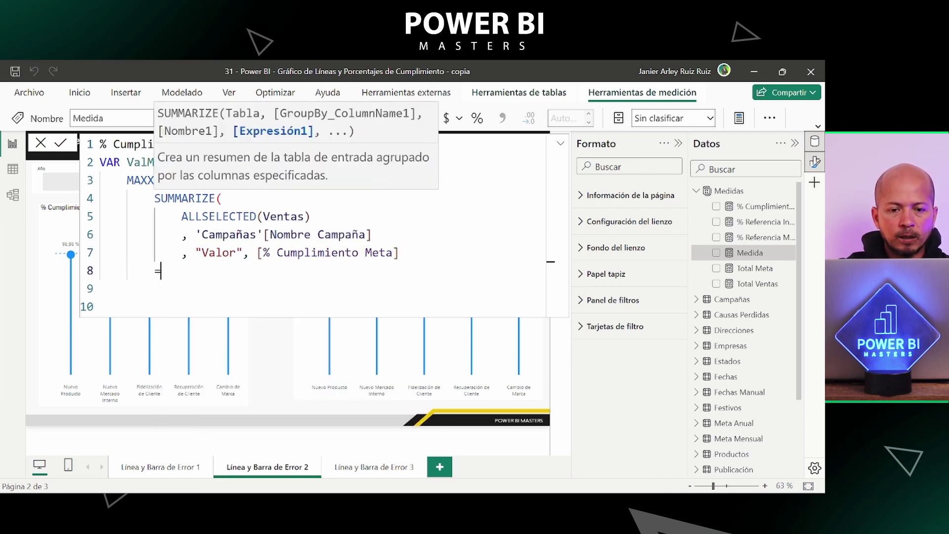
key(BackSpace)
text())
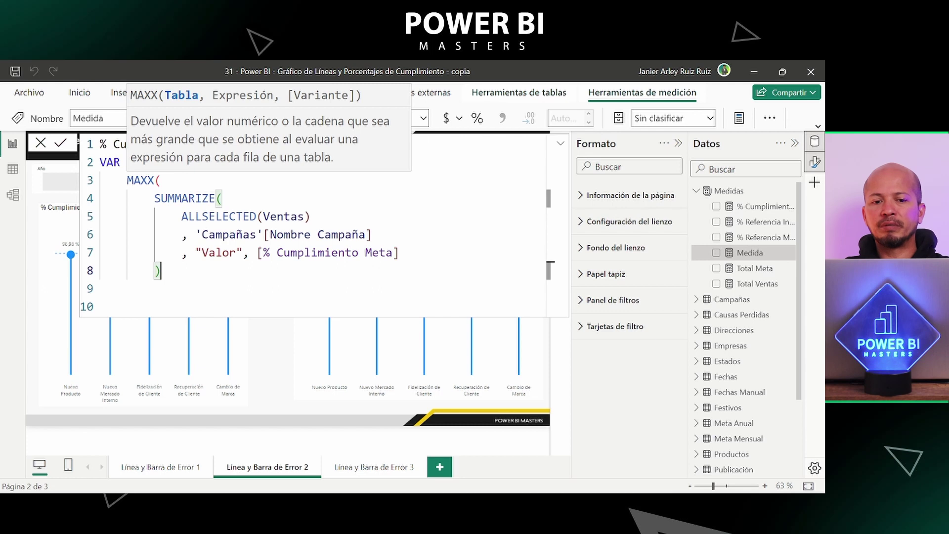
Highlight ALLSELECTED(Ventas) on line 5 to explain it
drag(182, 216, 310, 216)
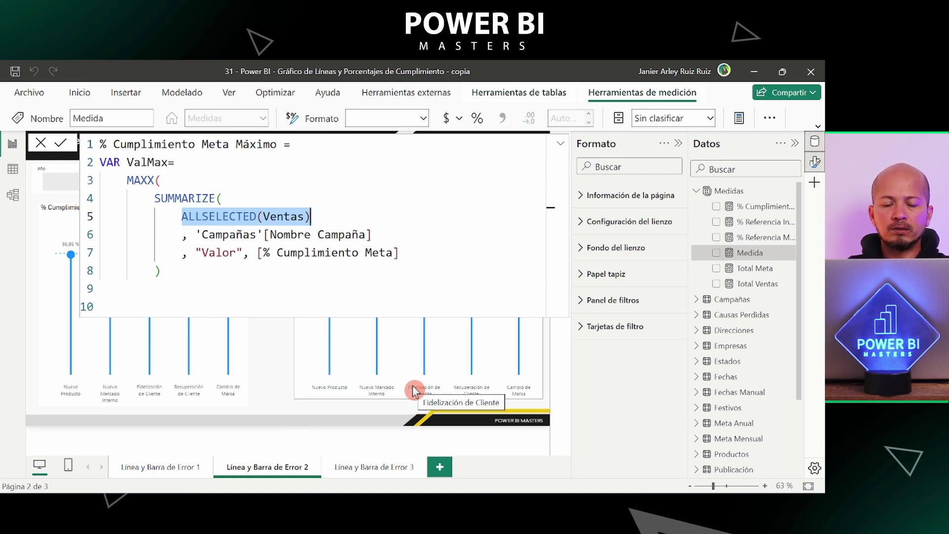
key(Left)
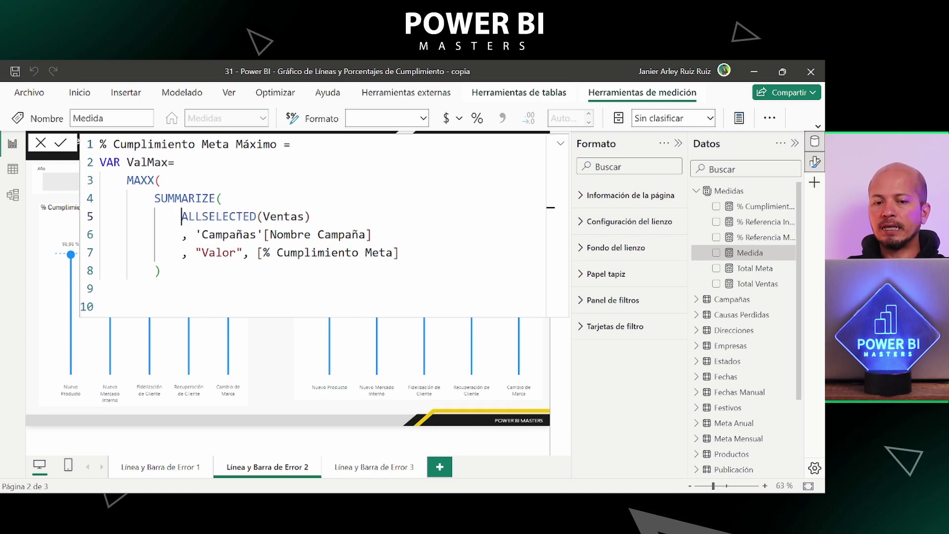
key(shift+End)
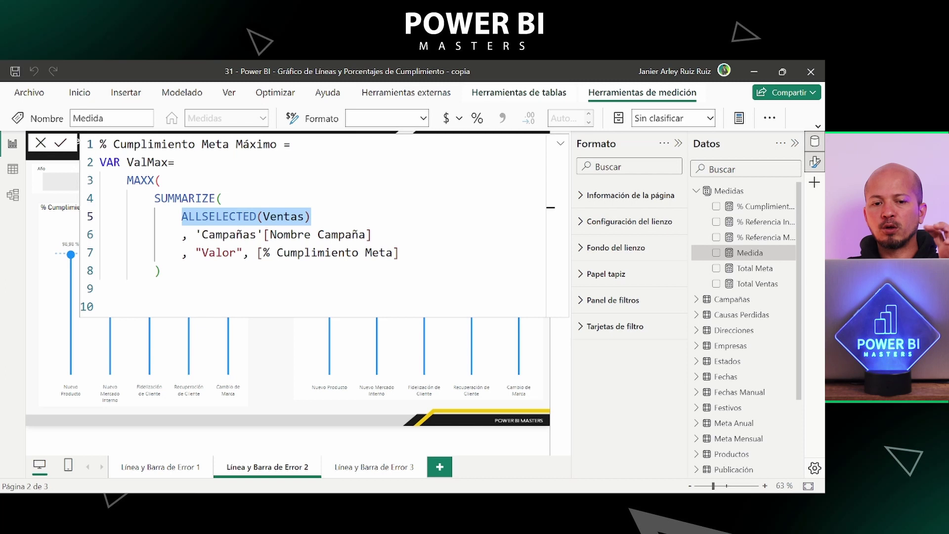
Finish MAXX with [Valor] as its expression and close it with ')'
click(161, 270)
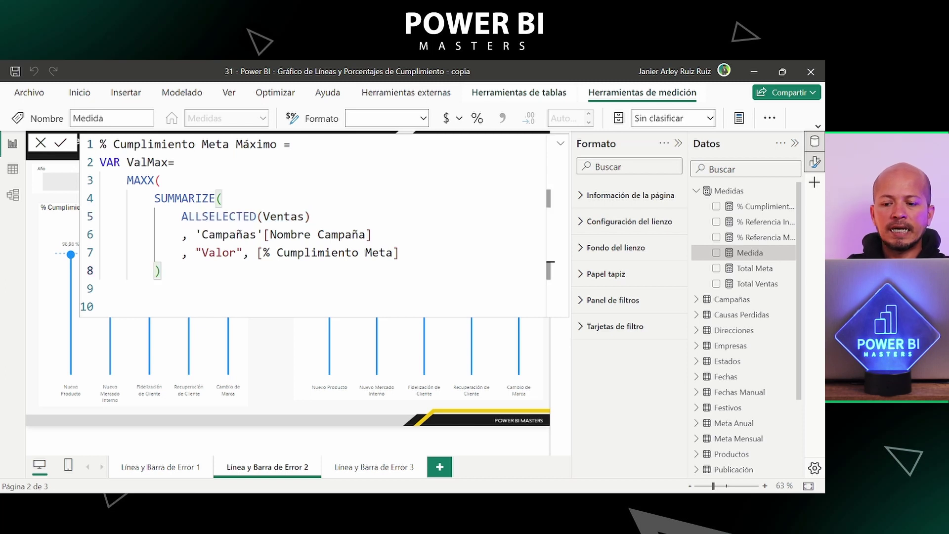
key(Return)
text(, )
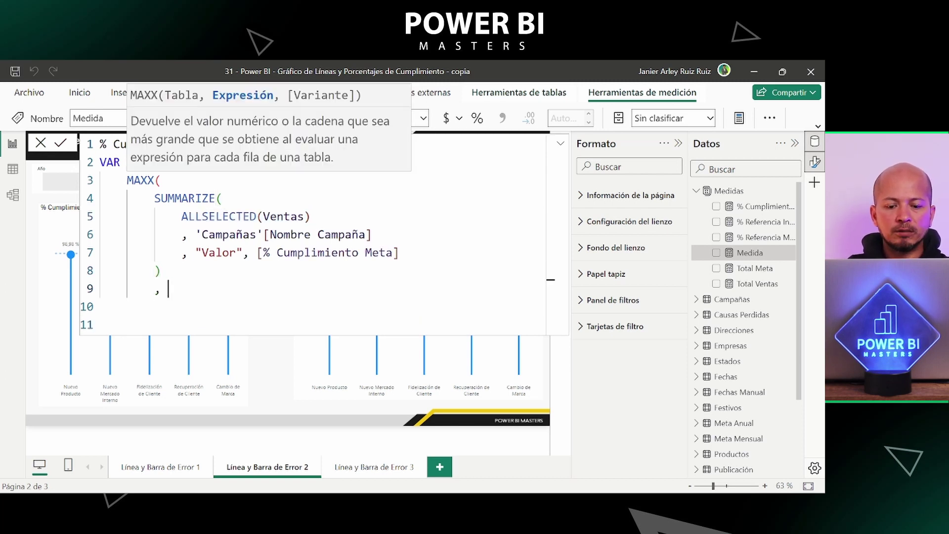
text([Valor)
key(Tab)
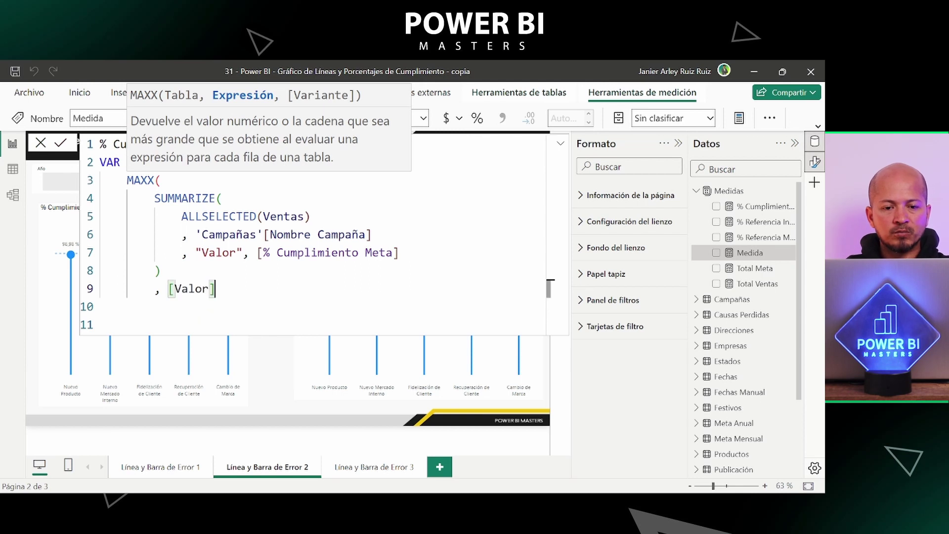
key(shift+Return)
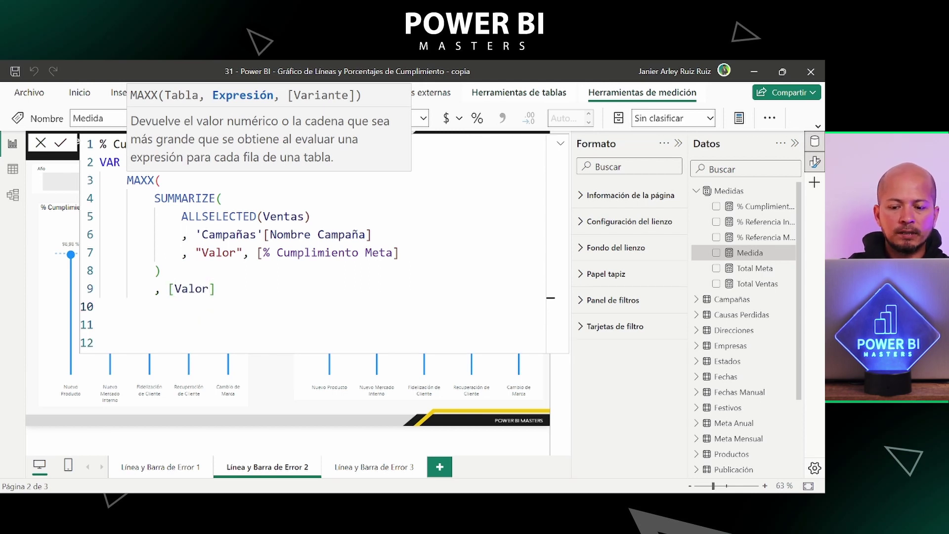
text())
key(Down)
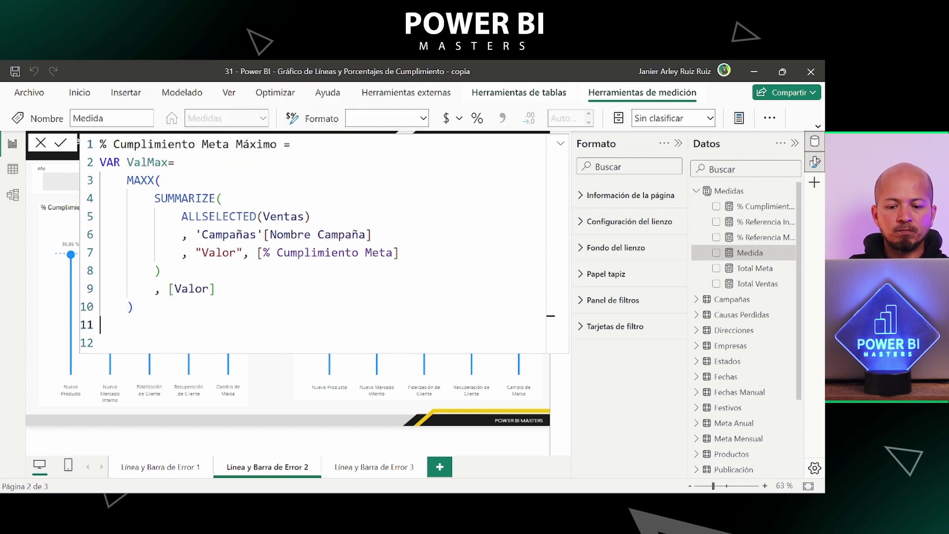
Add RETURN ValMax*1.2 and commit the measure
text(RETURN)
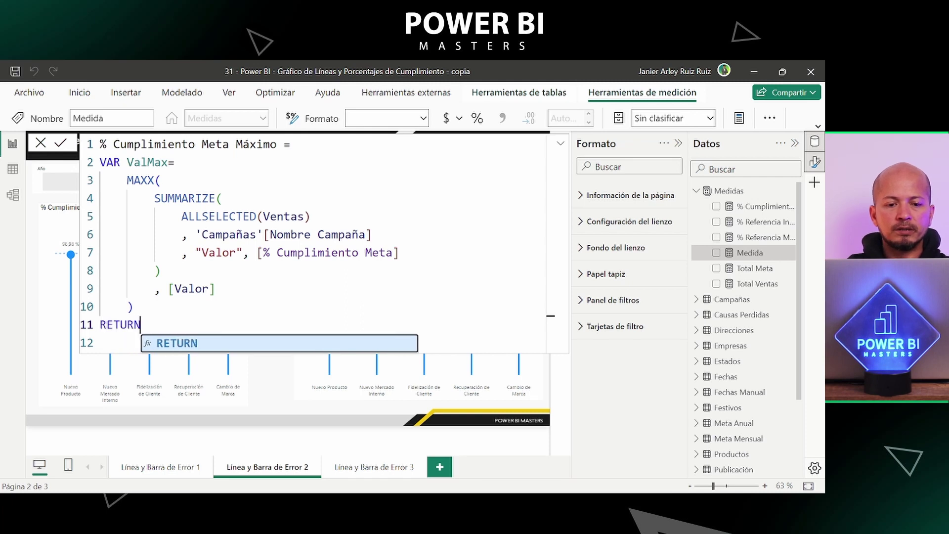
key(shift+Return)
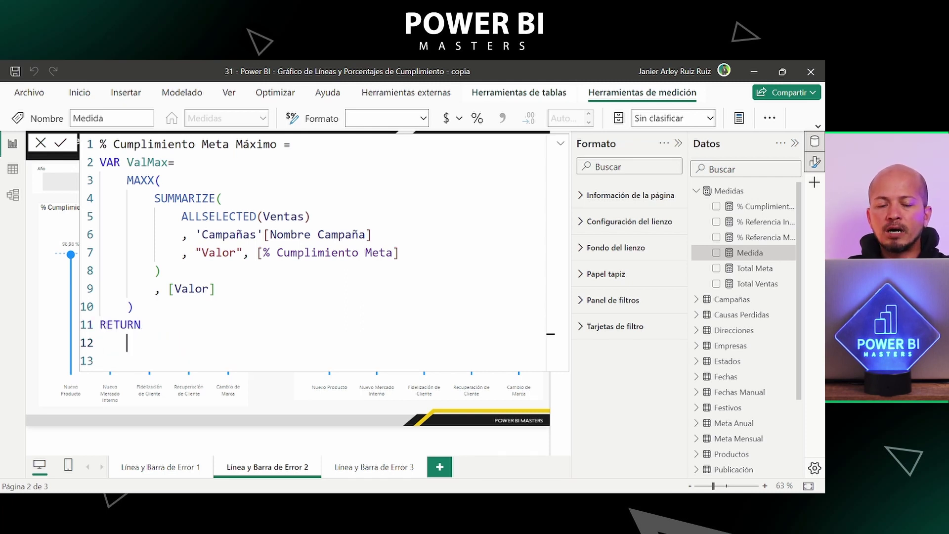
key(Tab)
text(Va)
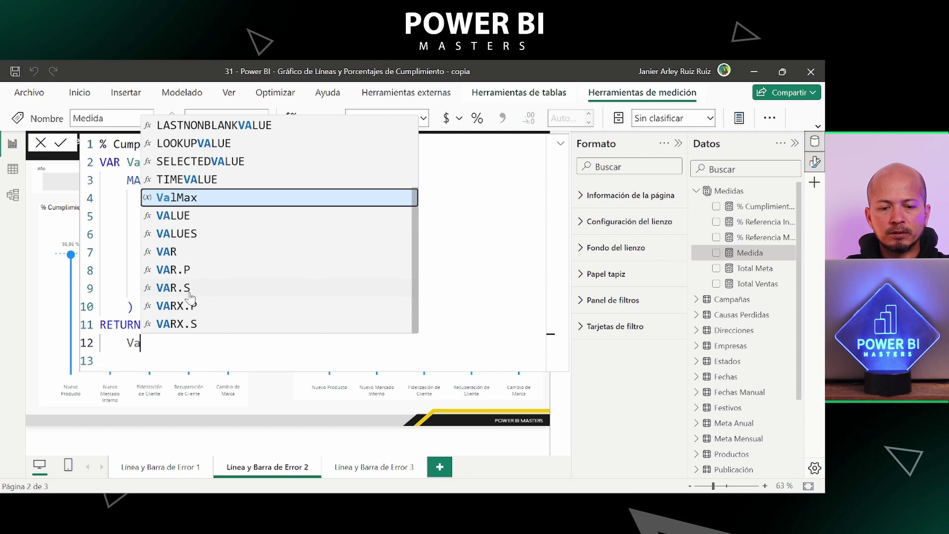
key(Tab)
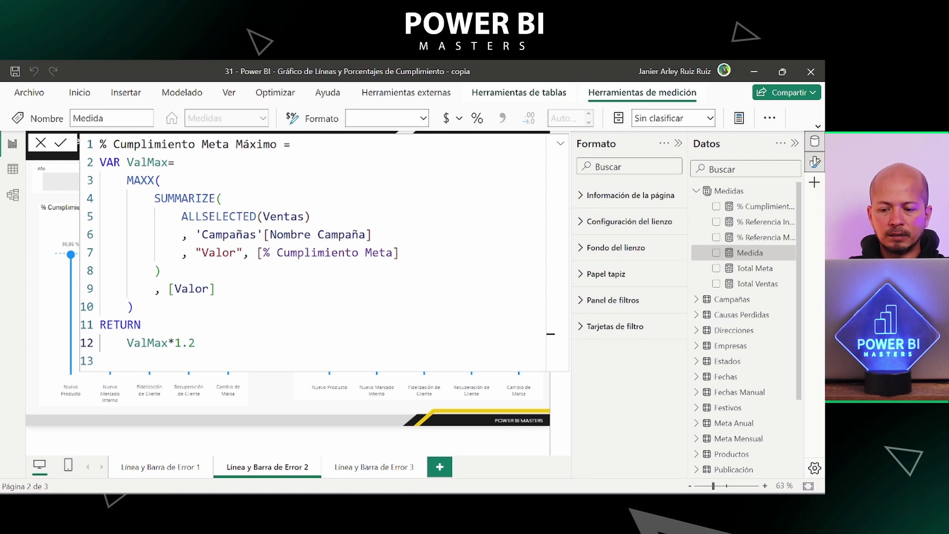
key(Return)
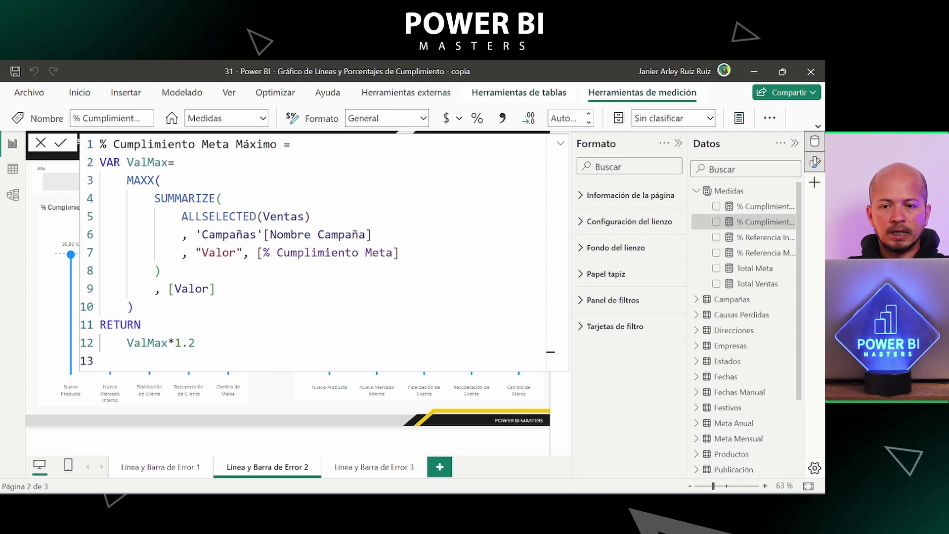
click(560, 144)
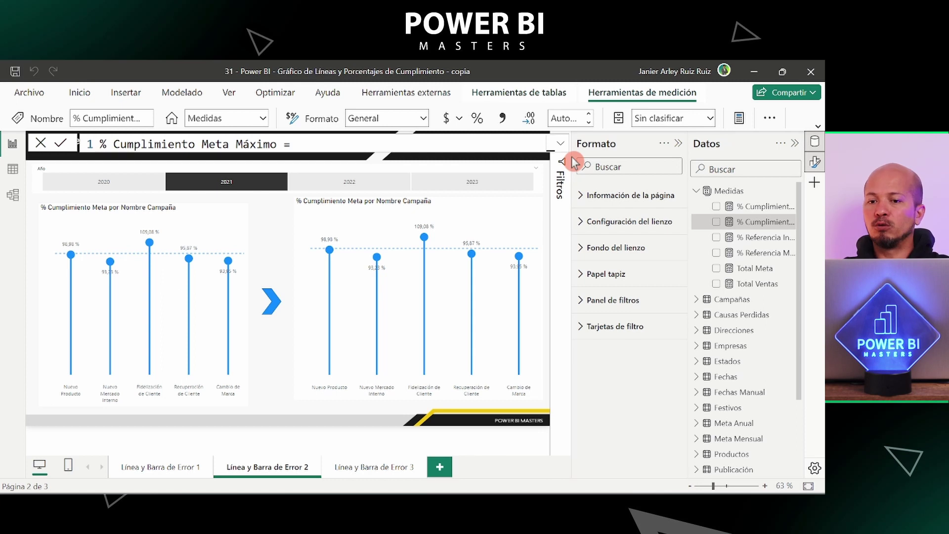
Enable the 'Compilar un objeto visual' pane in the pane switcher and open it
click(815, 184)
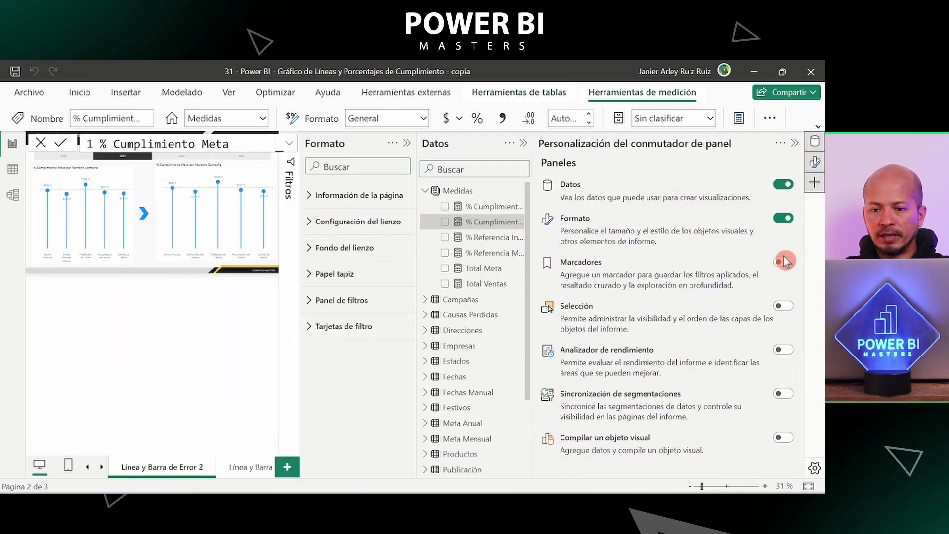
click(783, 437)
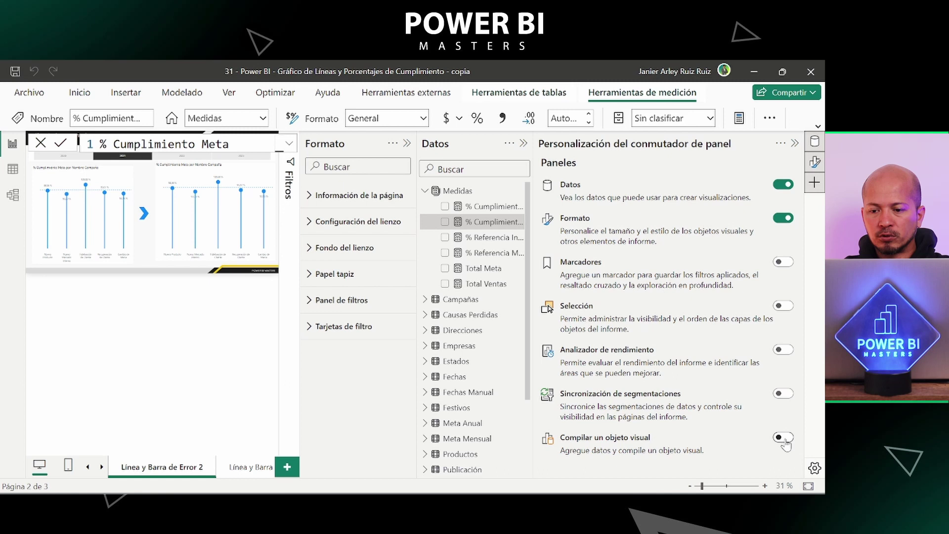
text(Máximo =)
click(814, 183)
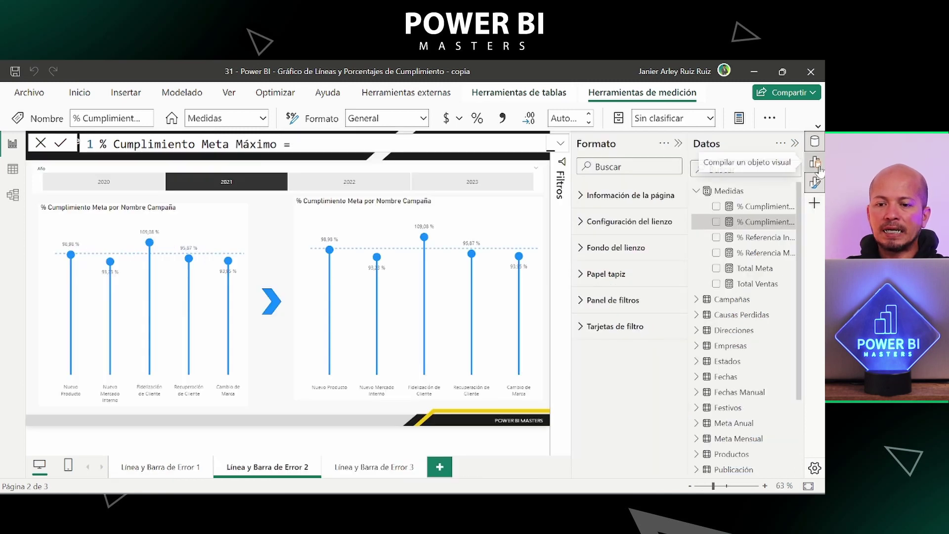
click(814, 162)
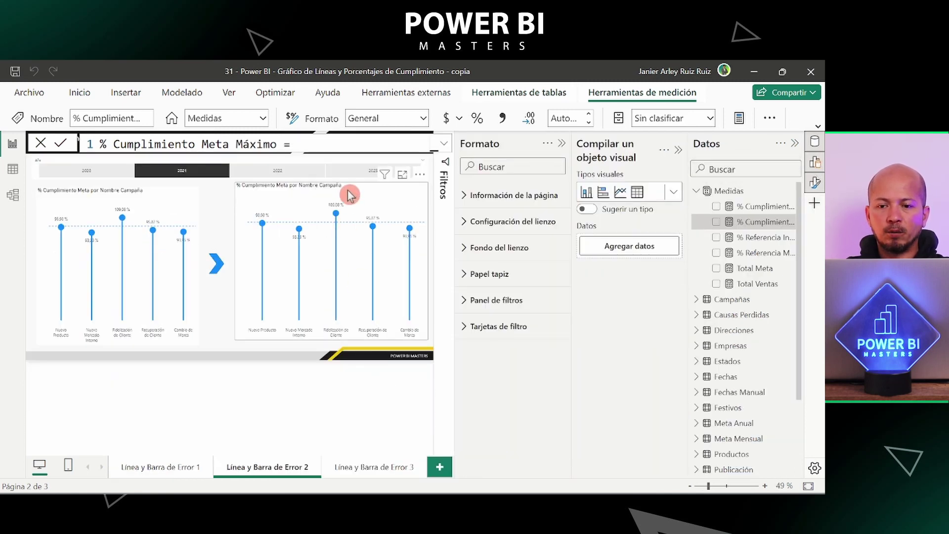
Add % Cumplimiento Meta Máximo to the duplicate chart's values alongside % Cumplimiento Meta
click(349, 194)
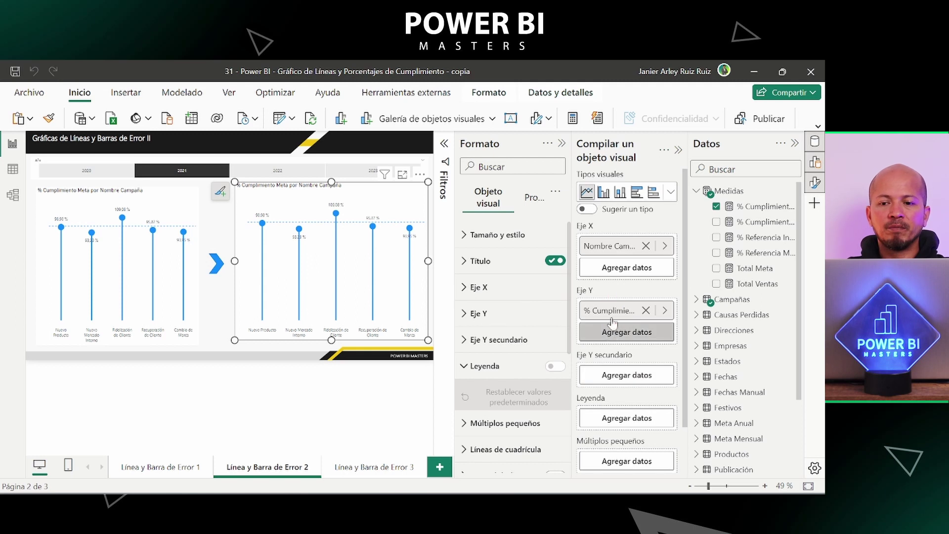
drag(692, 289, 651, 289)
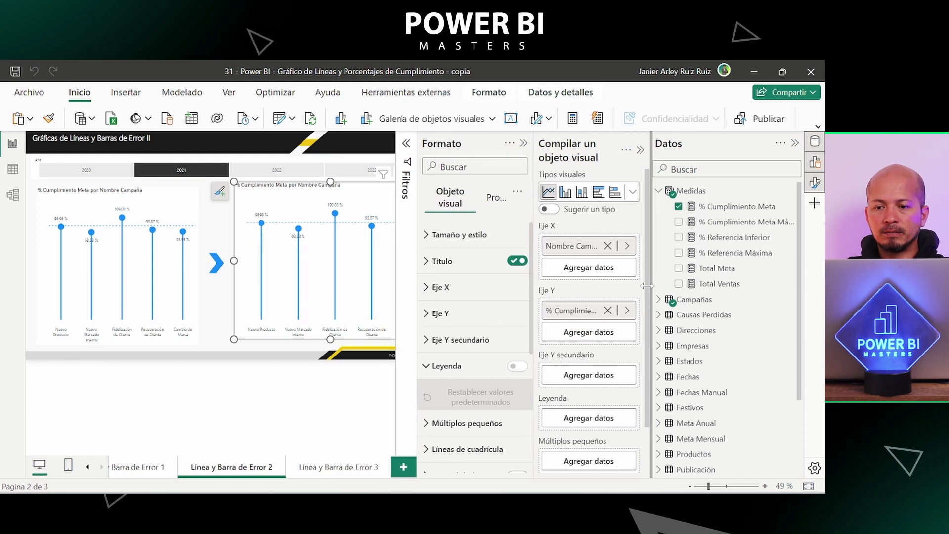
drag(730, 217, 589, 337)
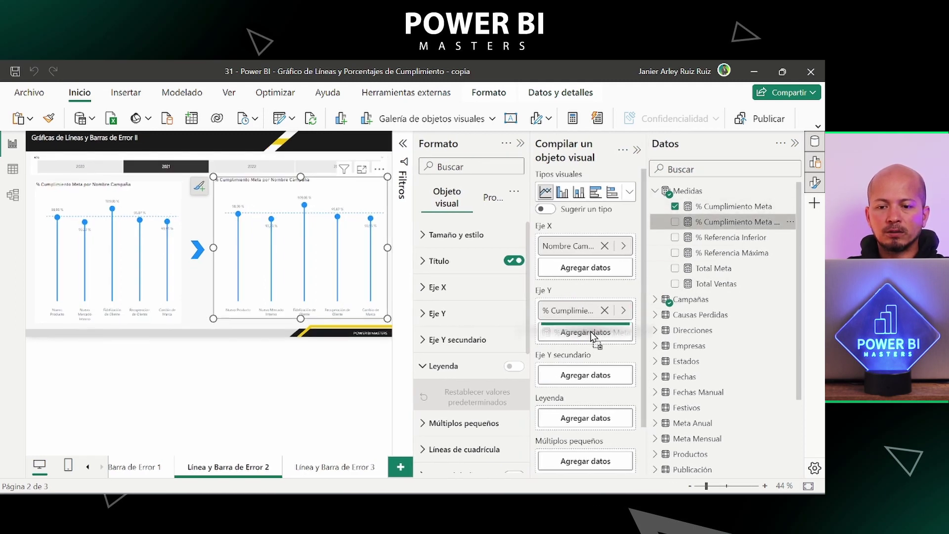
click(238, 203)
drag(239, 203, 368, 202)
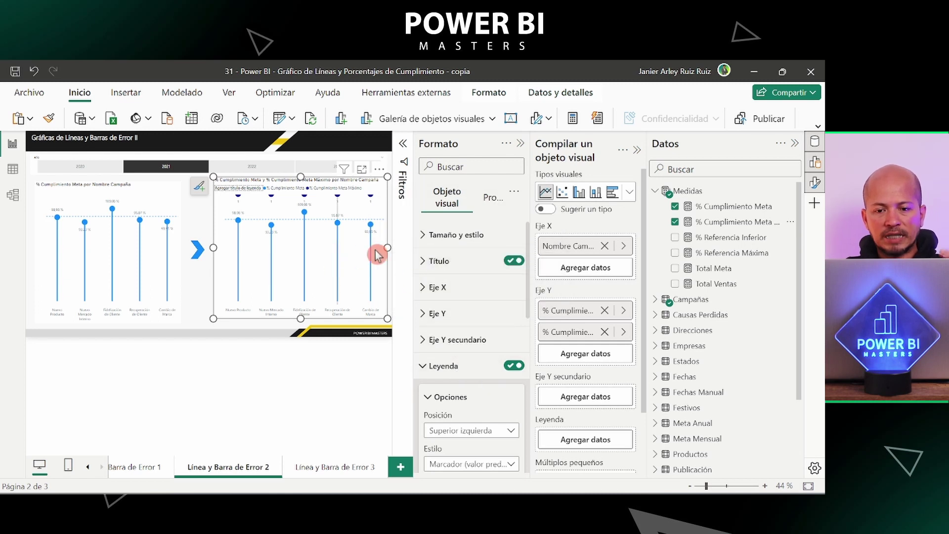
Clear the fixed Y axis maximum so the axis scales automatically
click(435, 312)
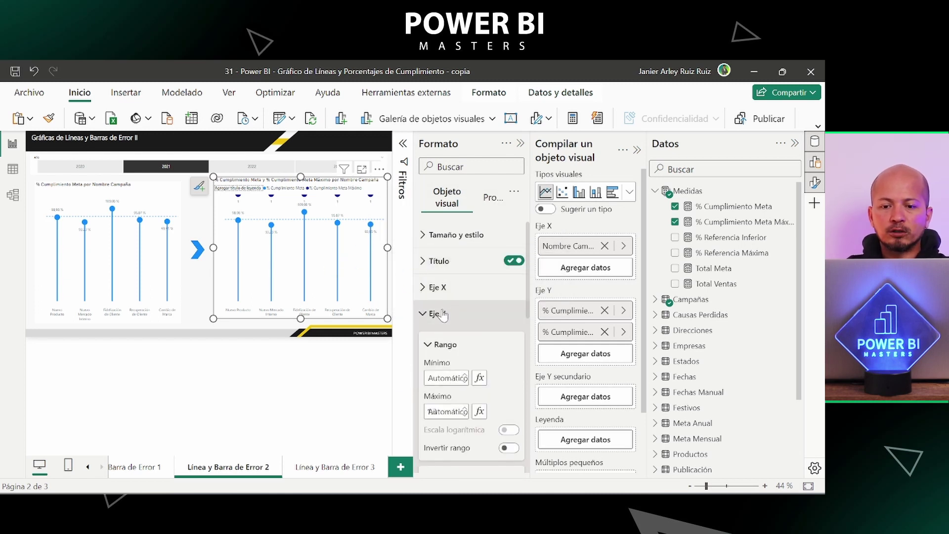
double_click(433, 411)
key(BackSpace)
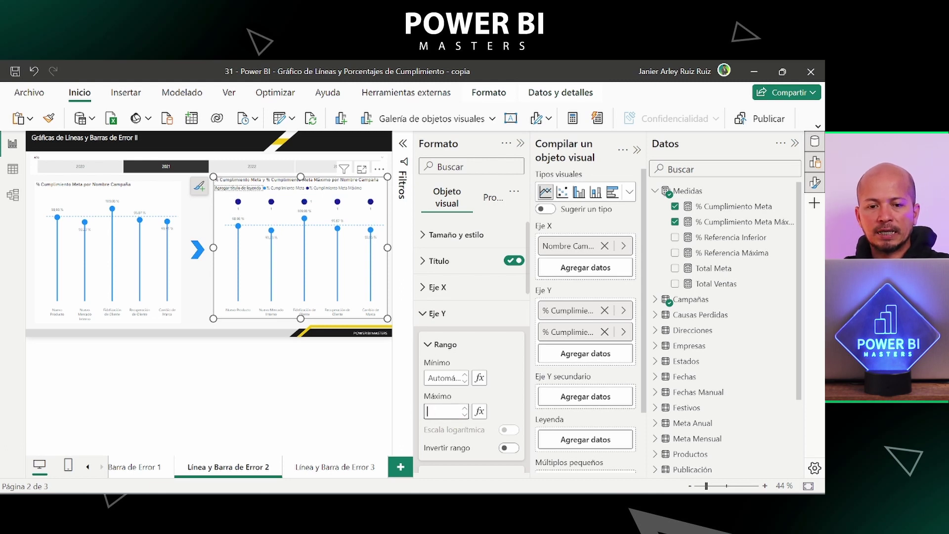
click(502, 406)
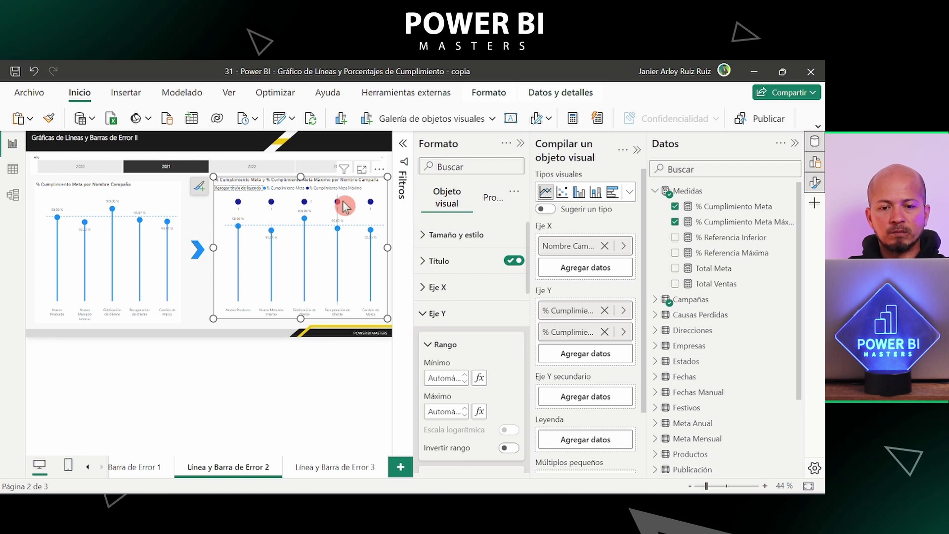
mouse_move(363, 296)
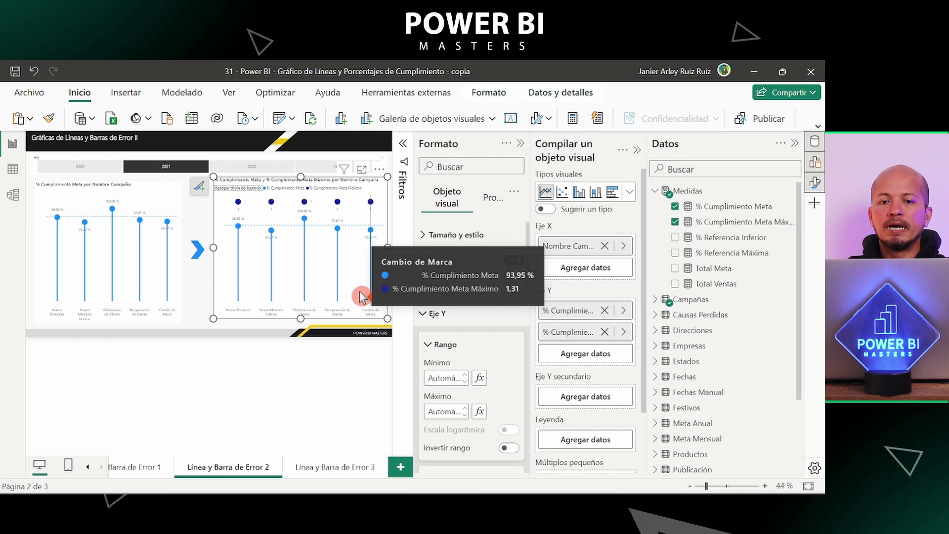
click(438, 313)
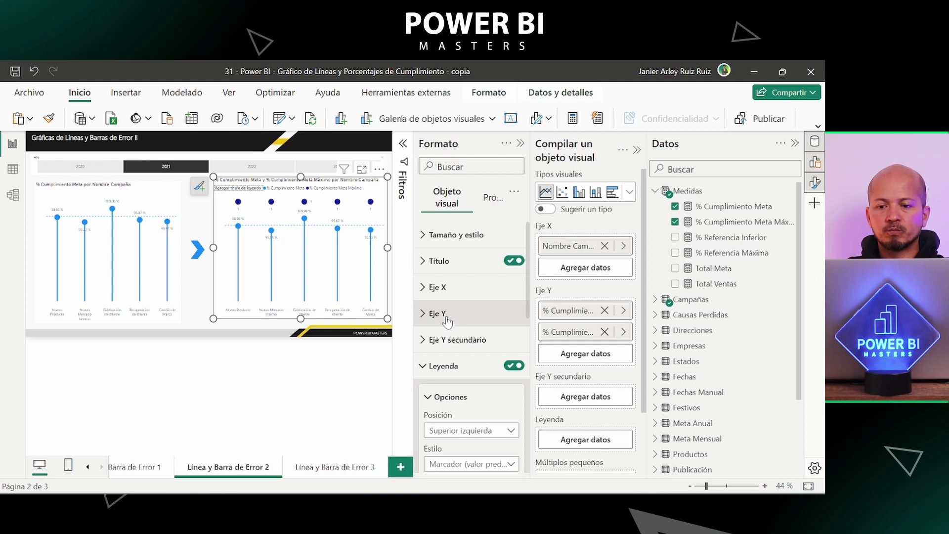
click(608, 380)
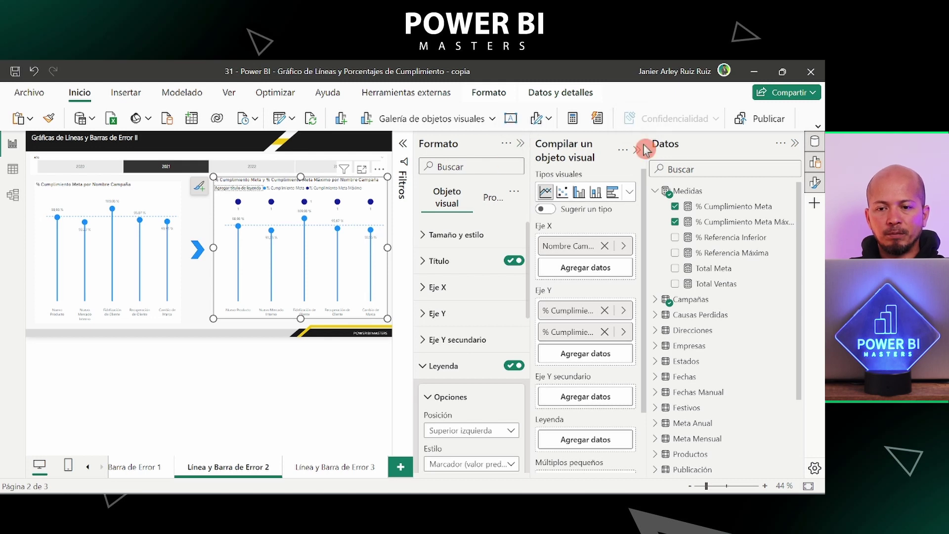
click(637, 150)
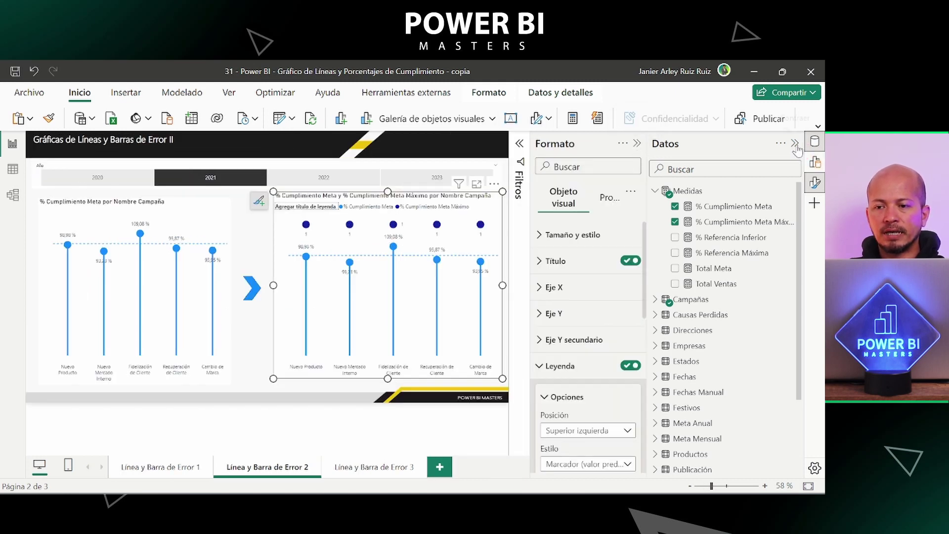
Collapse the Data pane, widen the Format pane, and expand Barras de error
click(795, 144)
drag(687, 321, 642, 321)
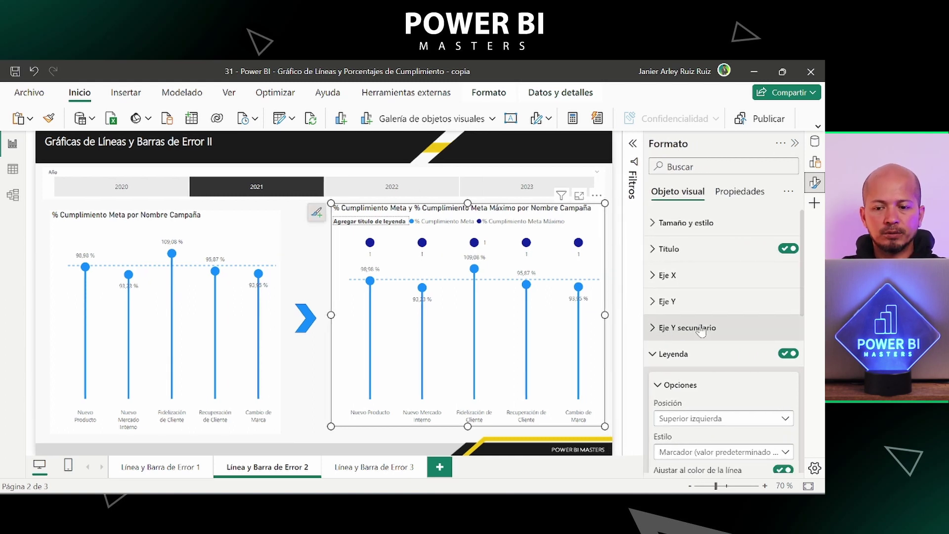
scroll(702, 331, down, 2)
scroll(702, 326, down, 1)
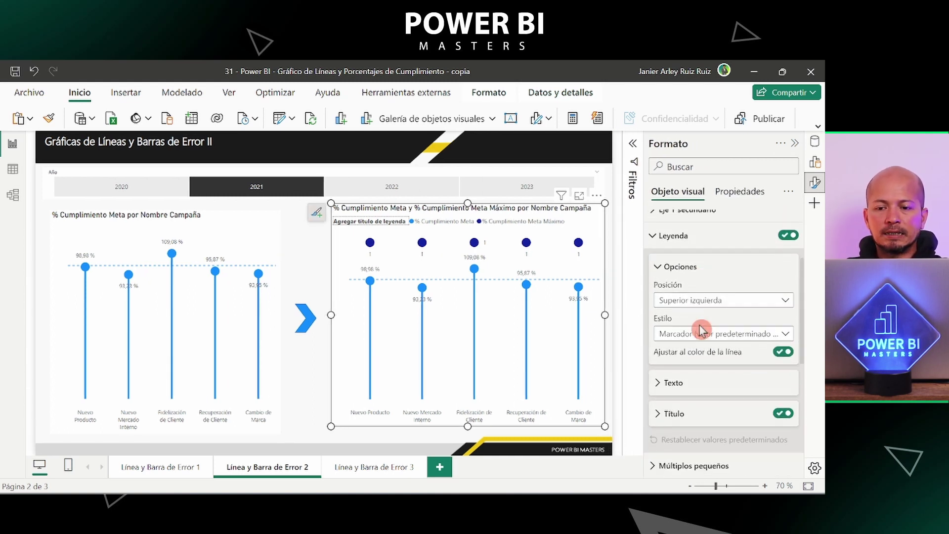
scroll(702, 325, down, 2)
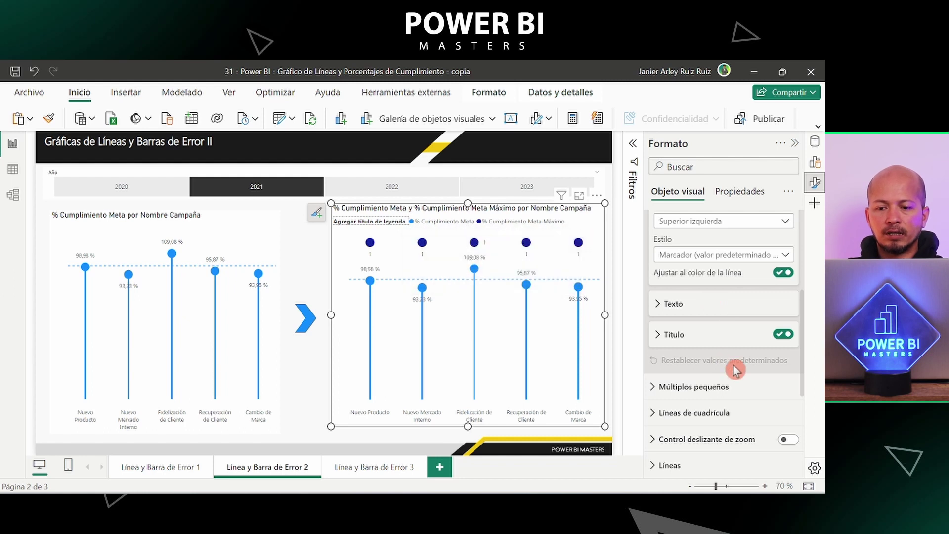
scroll(736, 371, down, 3)
scroll(736, 371, down, 2)
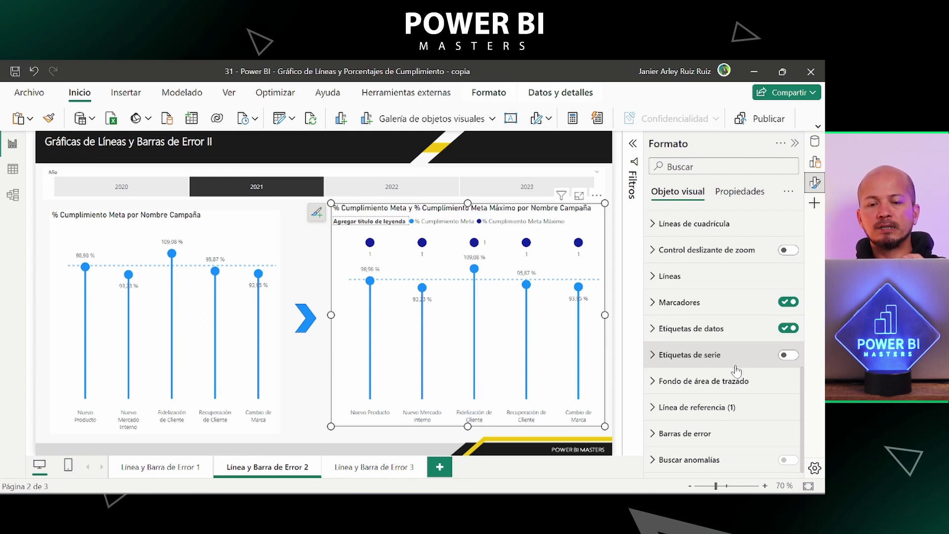
click(712, 433)
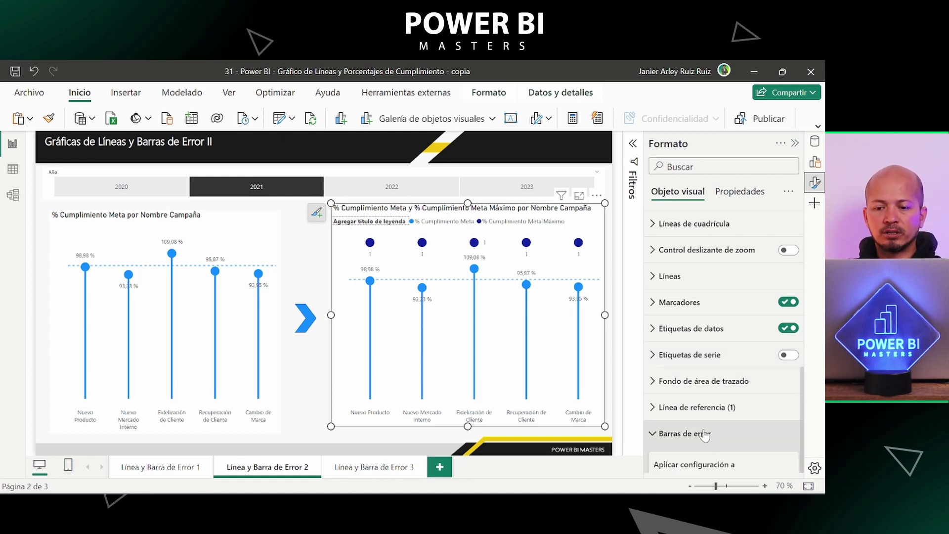
Turn on error bars for the % Cumplimiento Meta Máximo series
scroll(711, 435, down, 2)
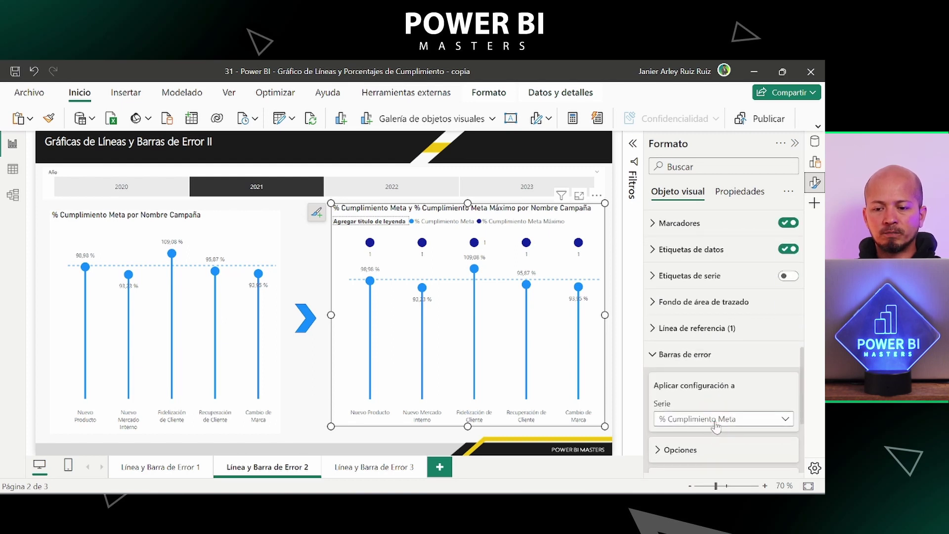
scroll(714, 430, down, 2)
click(710, 341)
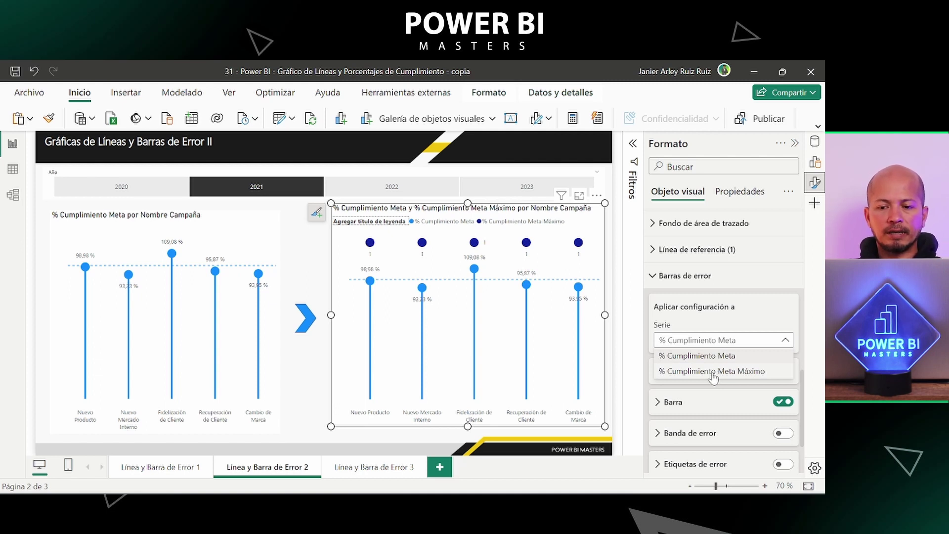
click(713, 372)
click(713, 376)
click(785, 393)
scroll(743, 394, down, 3)
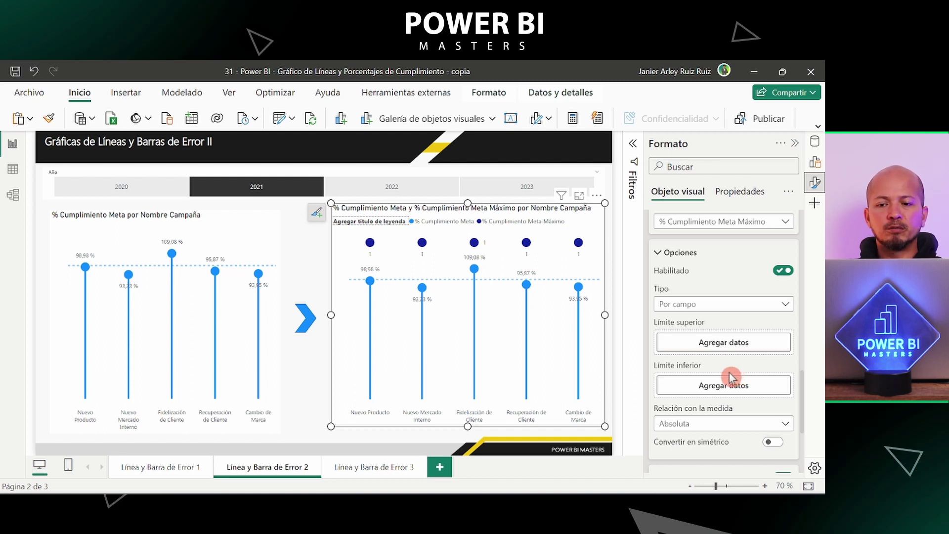
Set the upper bound to % Cumplimiento Meta Máximo and the lower bound to % Cumplimiento Meta
click(719, 343)
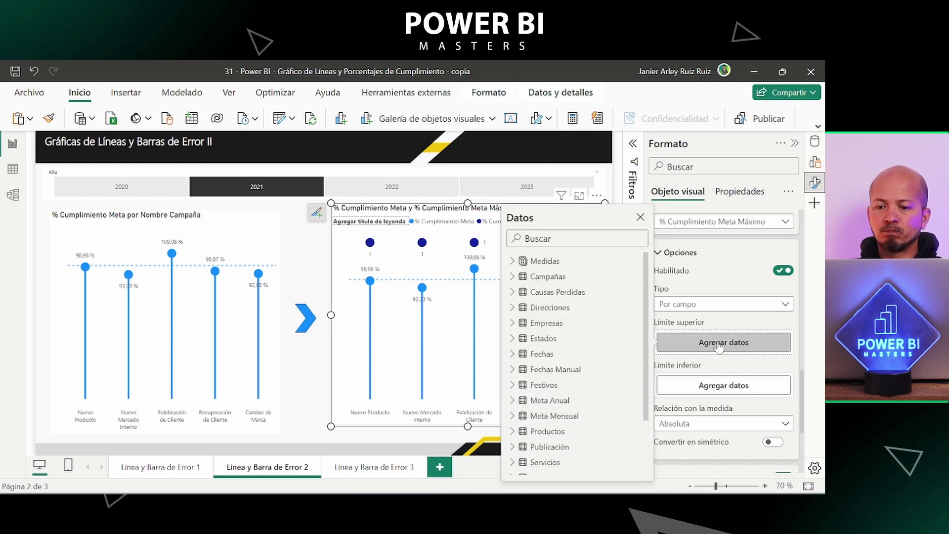
click(513, 262)
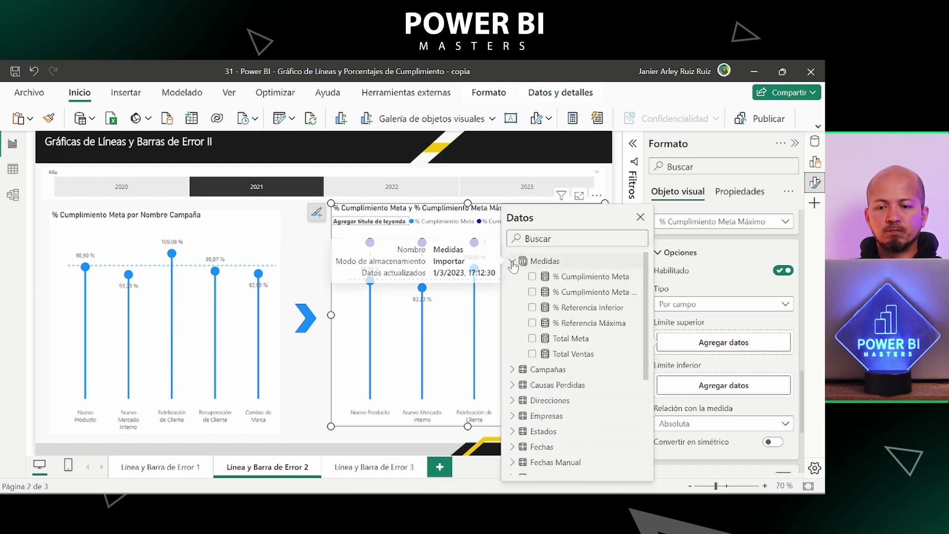
click(584, 296)
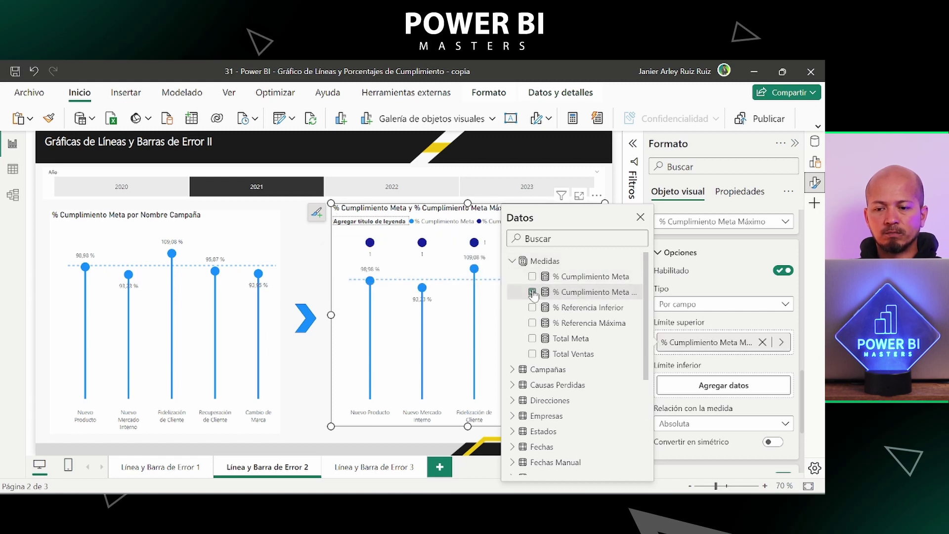
click(737, 363)
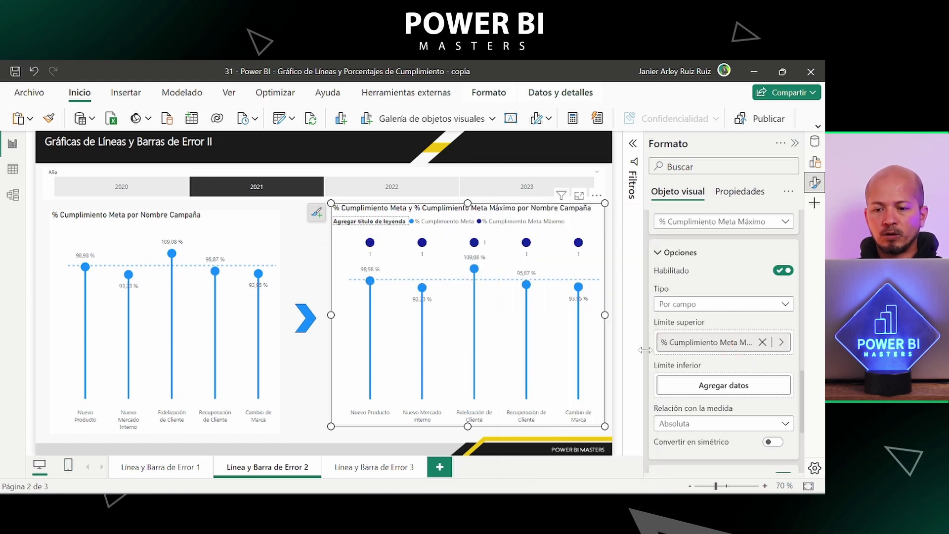
drag(644, 348, 629, 348)
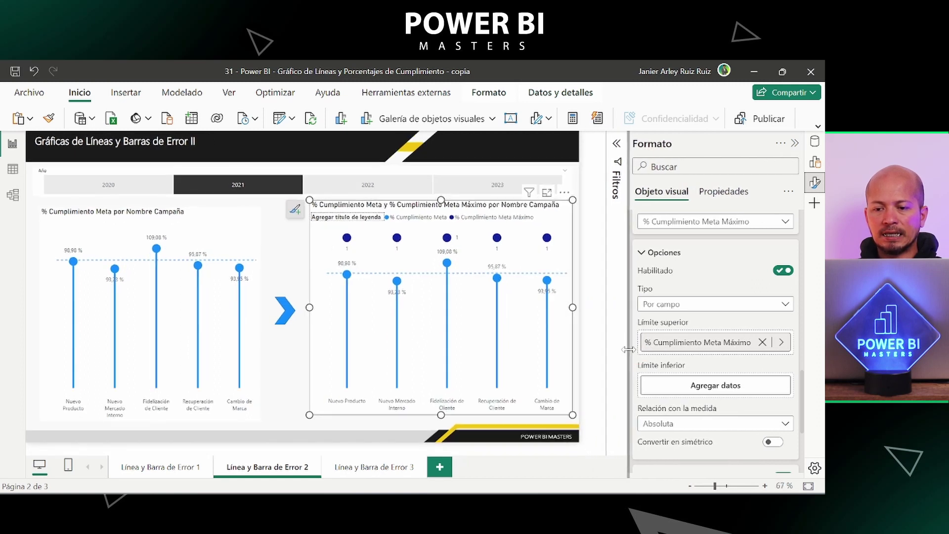
click(716, 387)
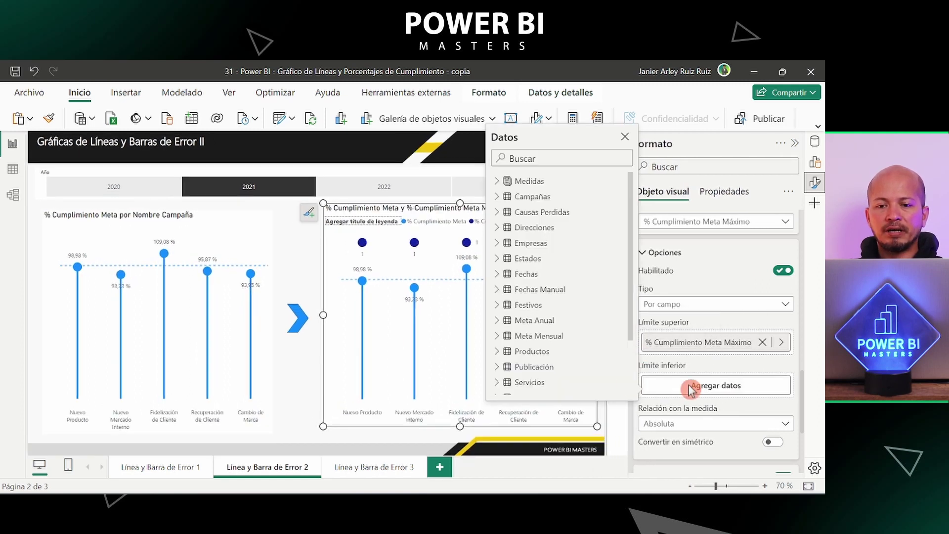
click(497, 181)
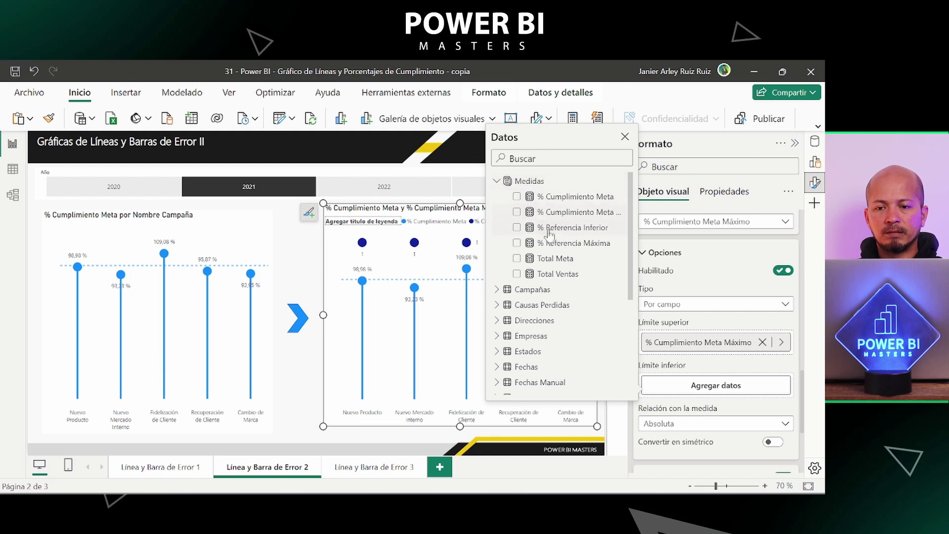
click(517, 197)
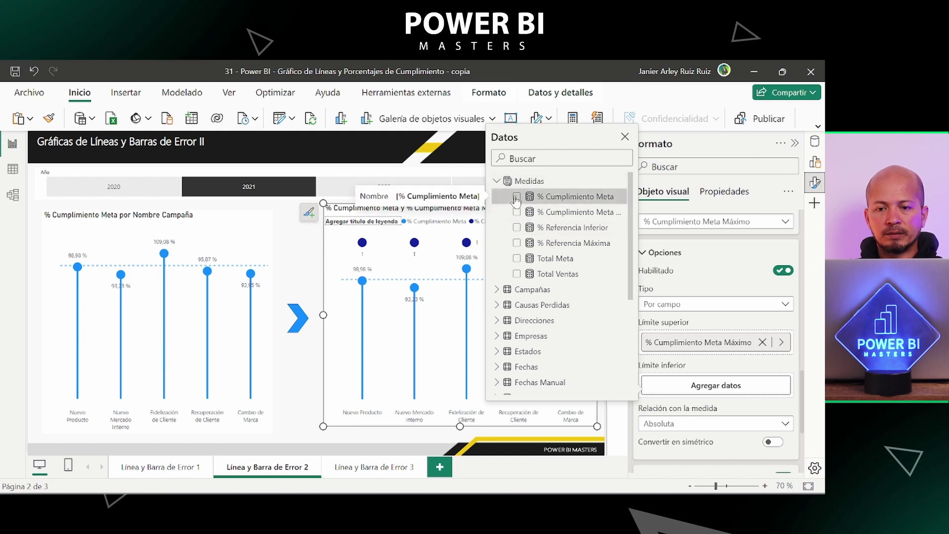
click(705, 287)
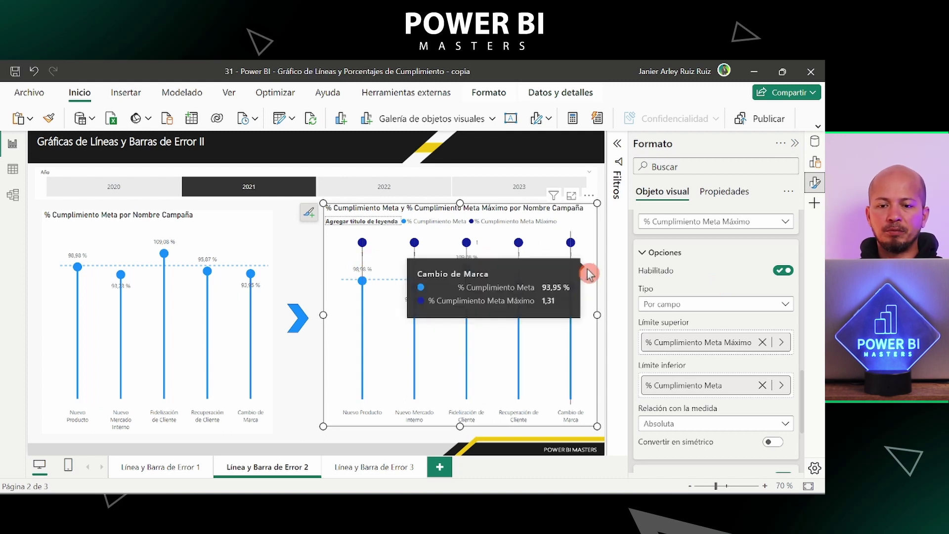
scroll(741, 391, down, 2)
scroll(720, 372, down, 3)
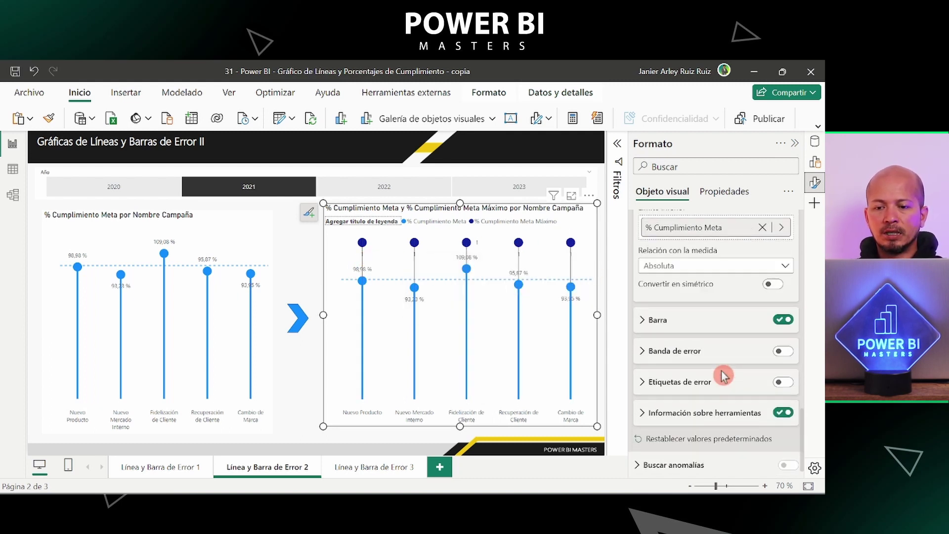
Give the error bars a light grey colour and a width of 5
click(716, 322)
scroll(716, 336, down, 2)
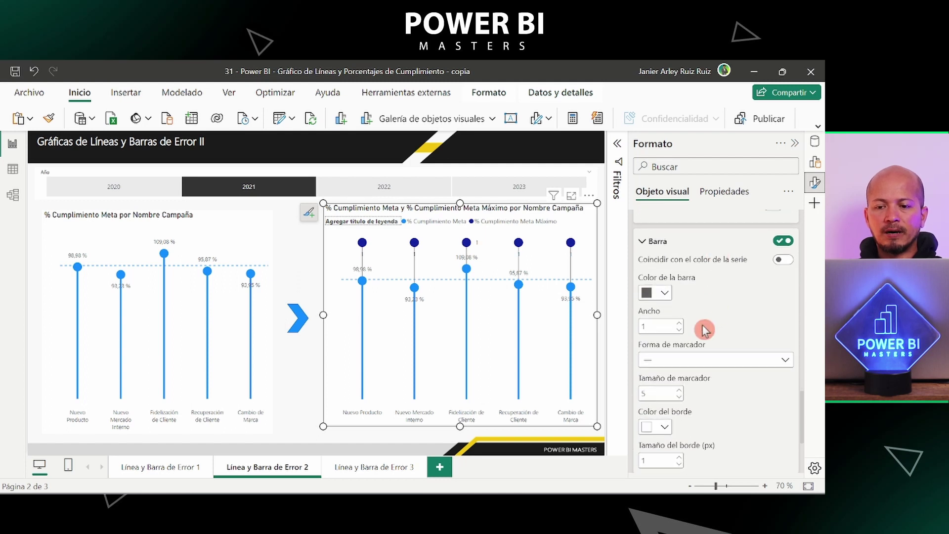
click(662, 296)
click(572, 126)
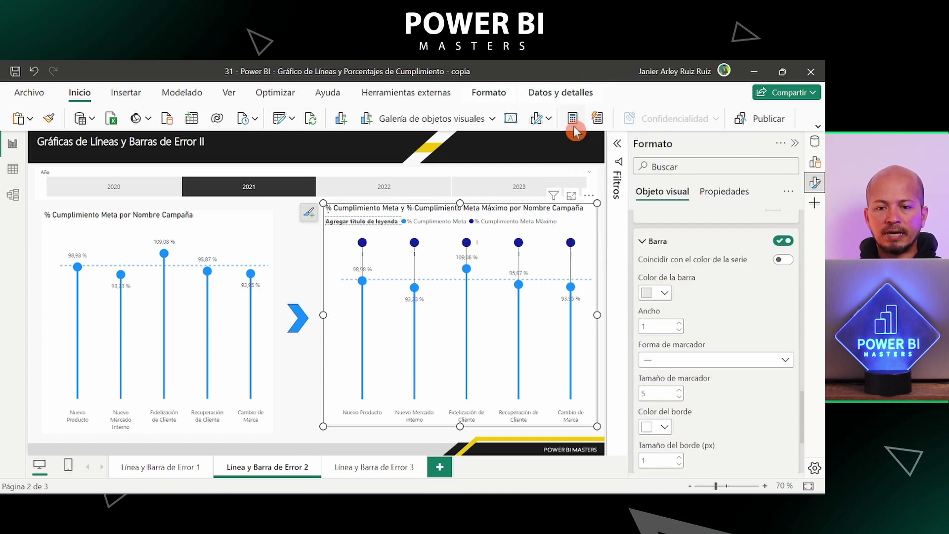
click(680, 323)
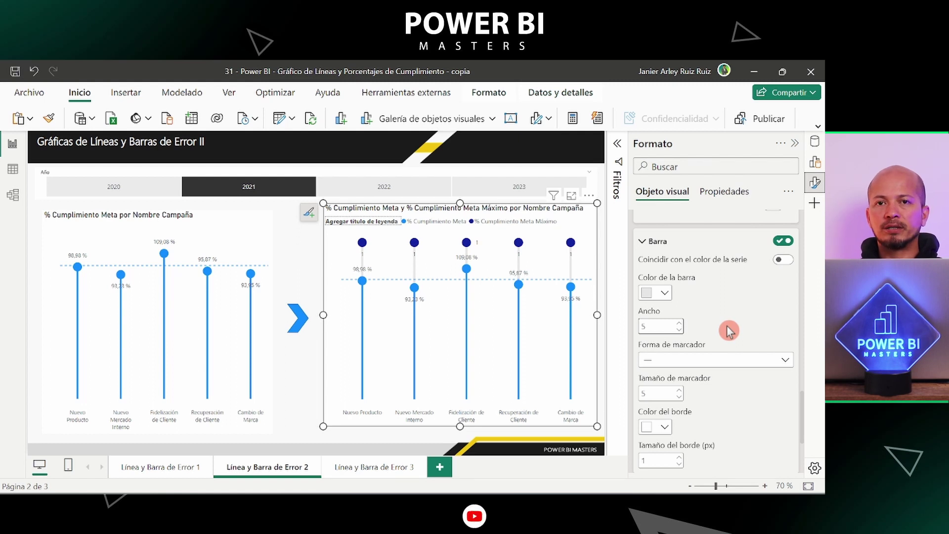
scroll(727, 327, up, 5)
scroll(727, 329, up, 3)
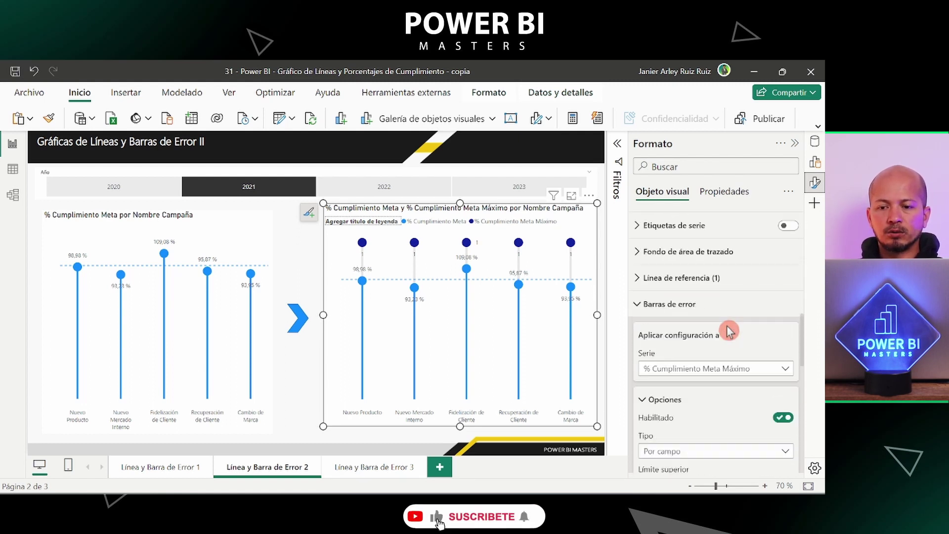
scroll(729, 327, up, 3)
Turn off Mostrar marcador for the % Cumplimiento Meta Máximo series under Marcadores
click(691, 264)
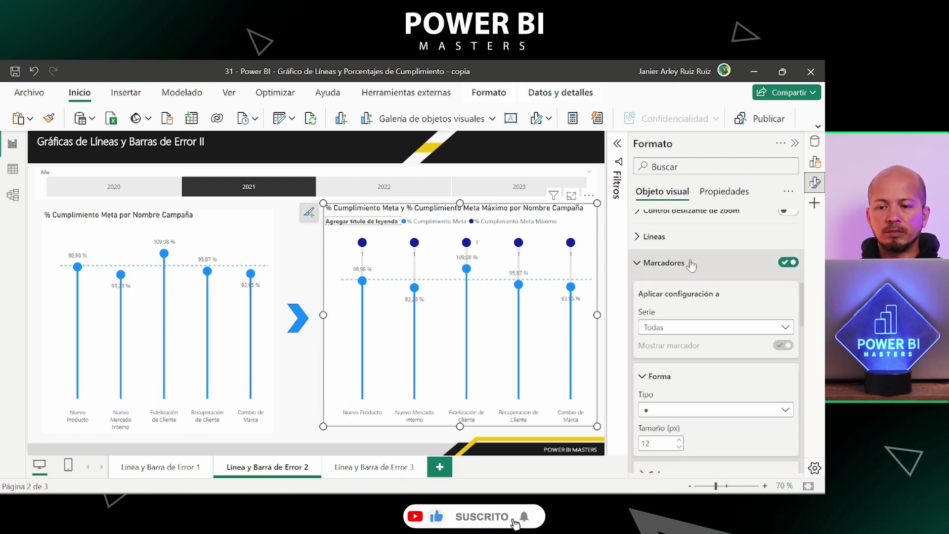
click(694, 328)
click(706, 374)
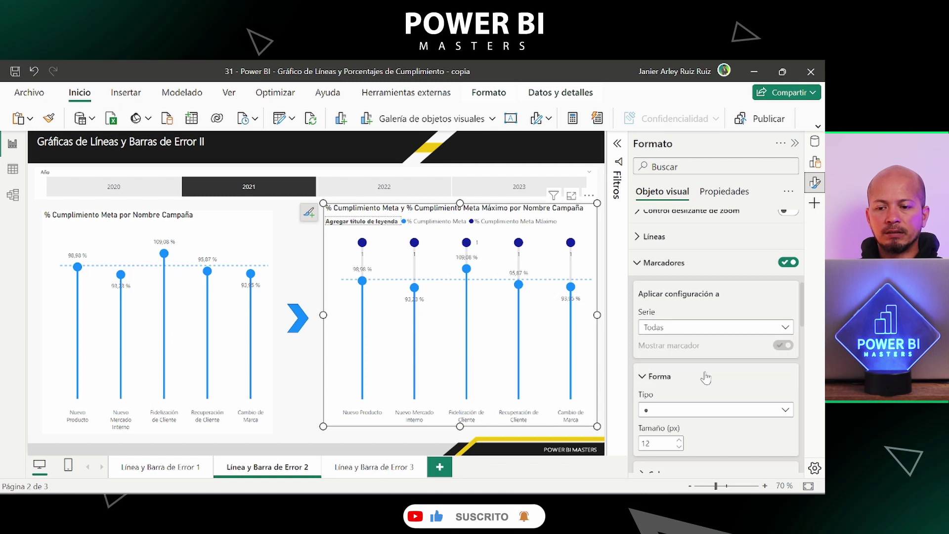
click(781, 346)
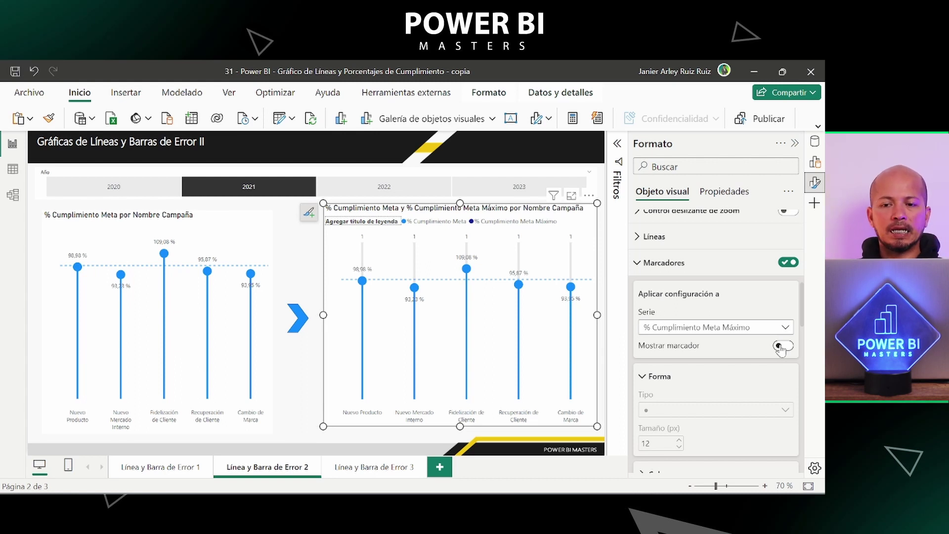
click(676, 274)
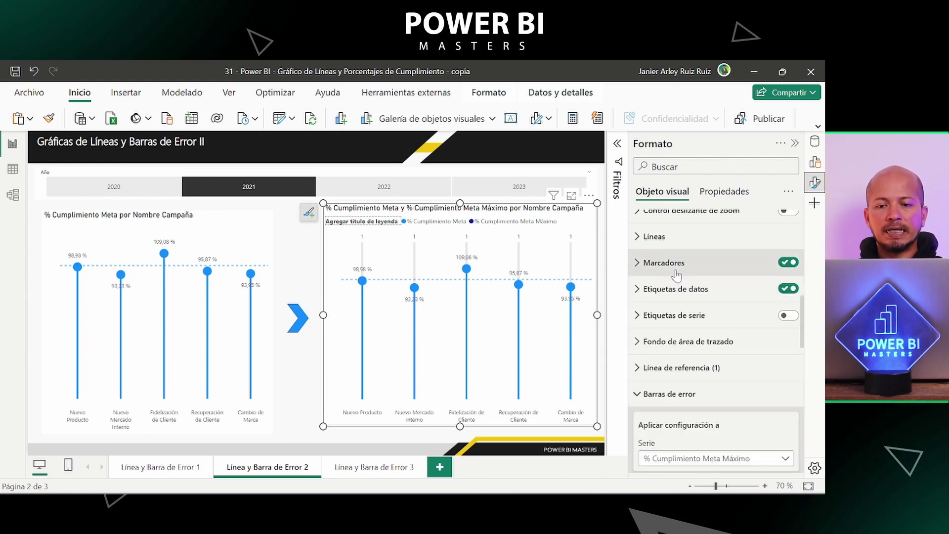
click(675, 289)
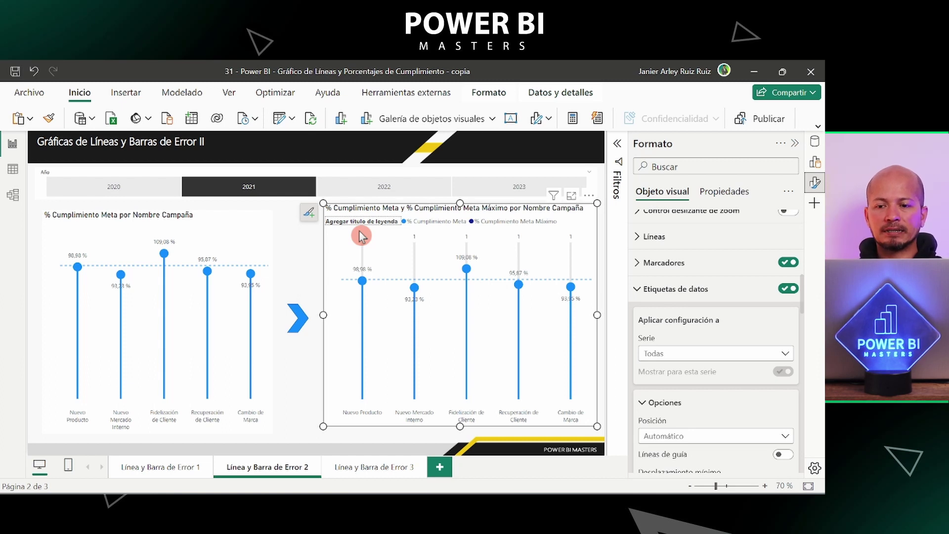
Turn off data labels for the % Cumplimiento Meta series
scroll(707, 335, down, 1)
click(707, 314)
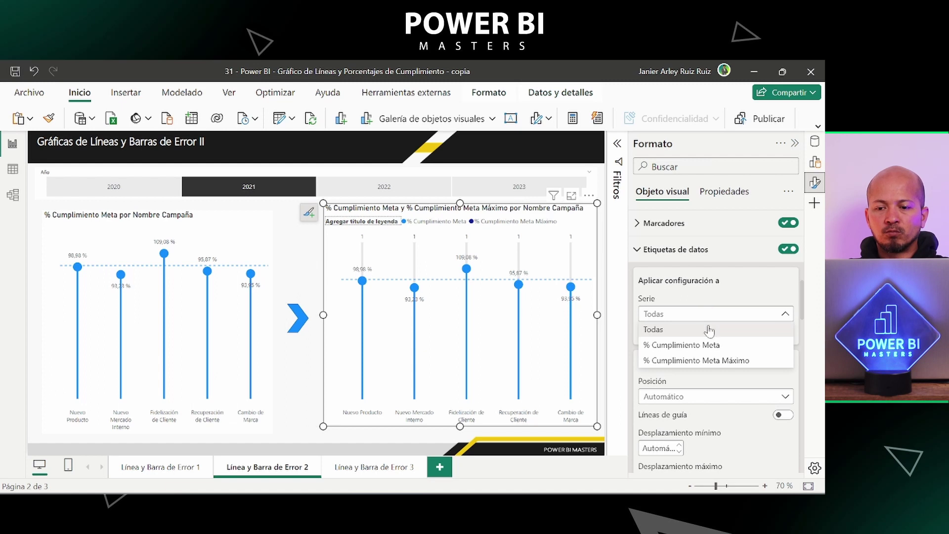
click(707, 345)
click(783, 332)
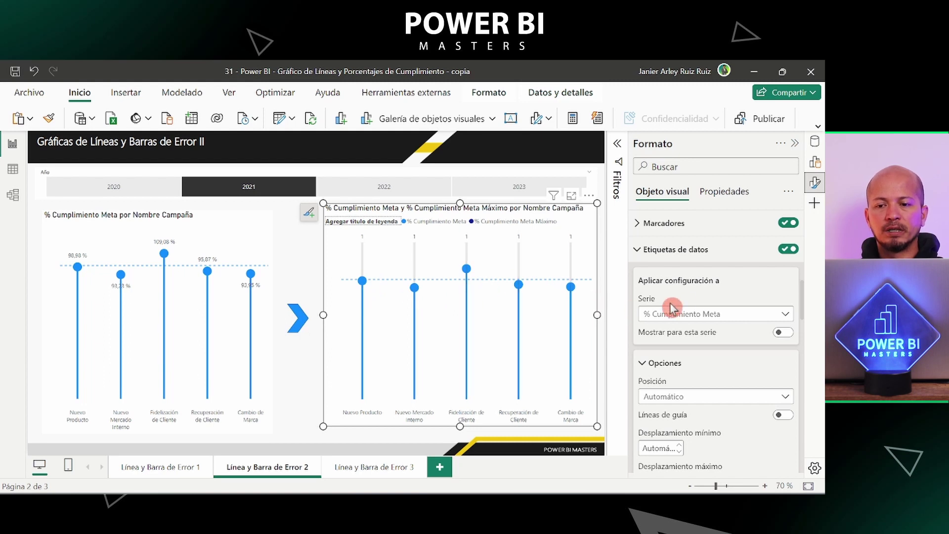
Switch the data label series to % Cumplimiento Meta Máximo and expand its Value settings
click(711, 313)
click(725, 360)
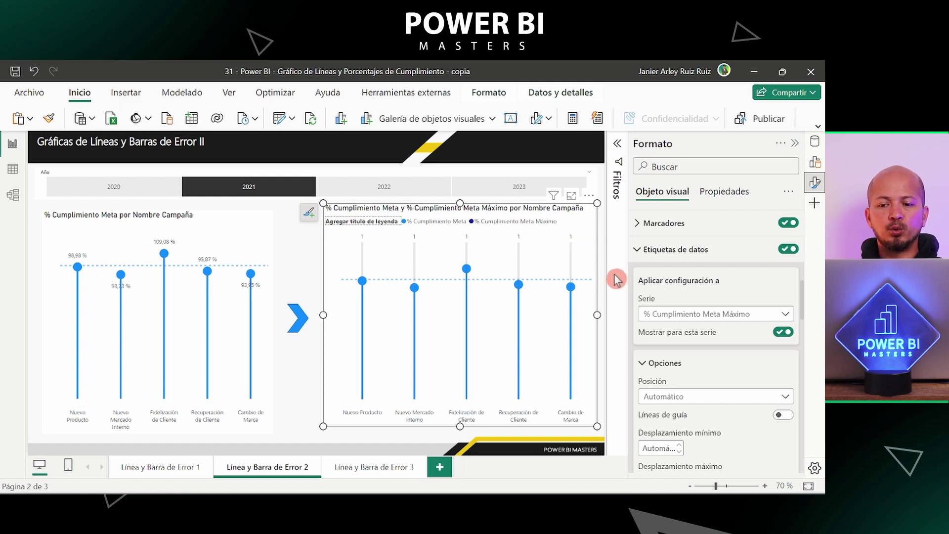
scroll(736, 374, down, 2)
scroll(735, 374, down, 3)
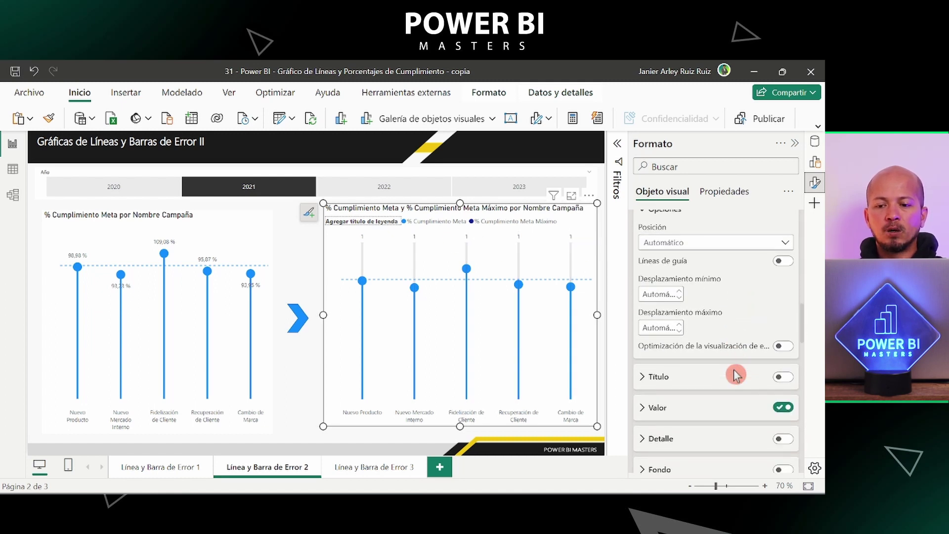
scroll(736, 374, down, 1)
click(714, 367)
scroll(714, 366, down, 1)
scroll(714, 367, down, 1)
scroll(714, 366, up, 2)
scroll(712, 361, up, 2)
scroll(707, 346, up, 2)
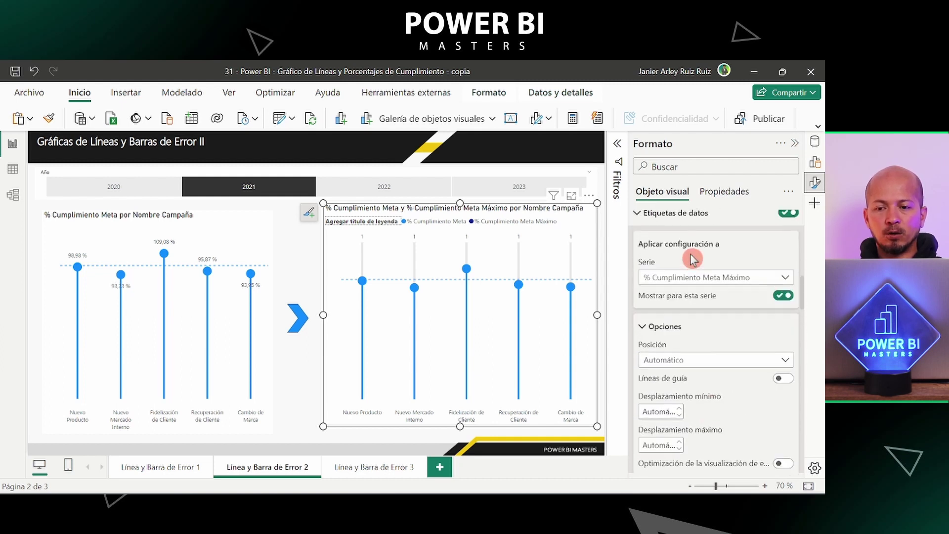
scroll(691, 258, up, 1)
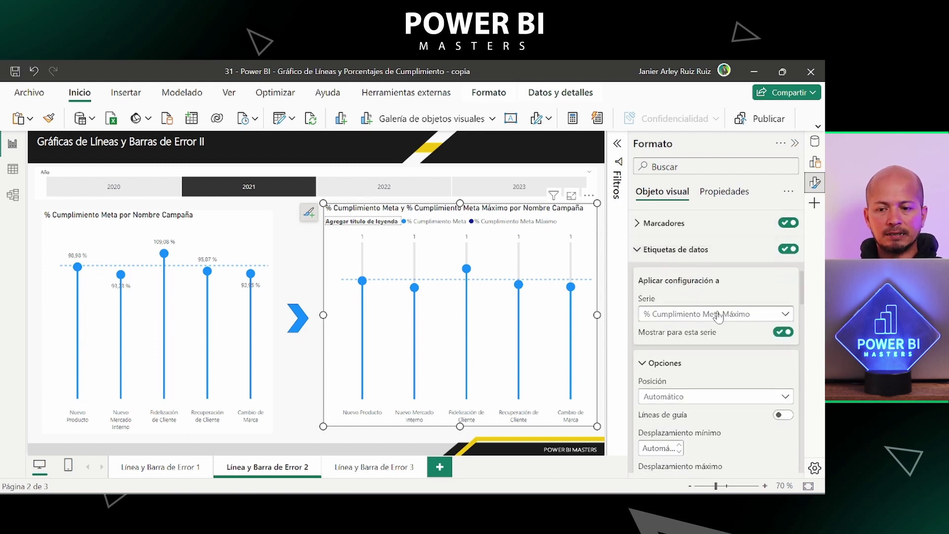
scroll(716, 319, down, 2)
scroll(716, 318, down, 4)
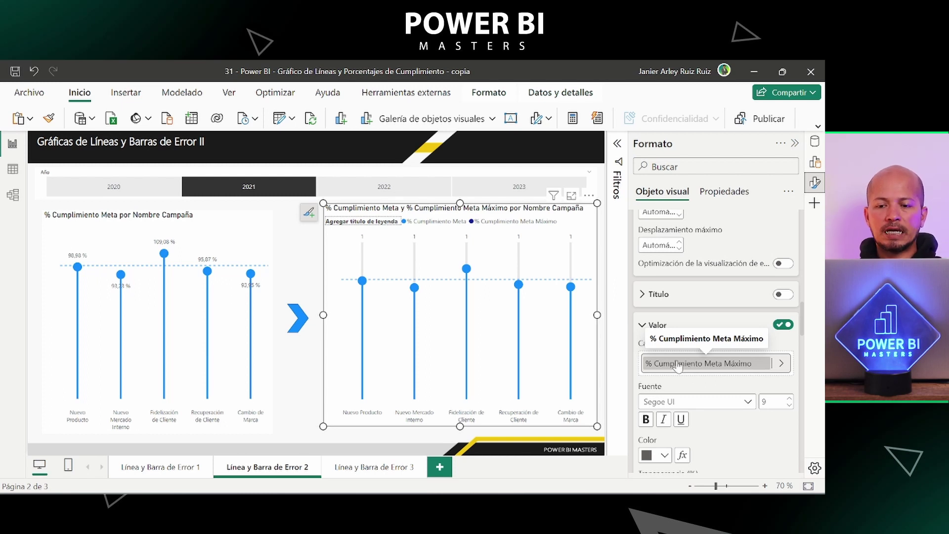
Set the data label Value field to % Cumplimiento Meta so stems show percentages
click(733, 366)
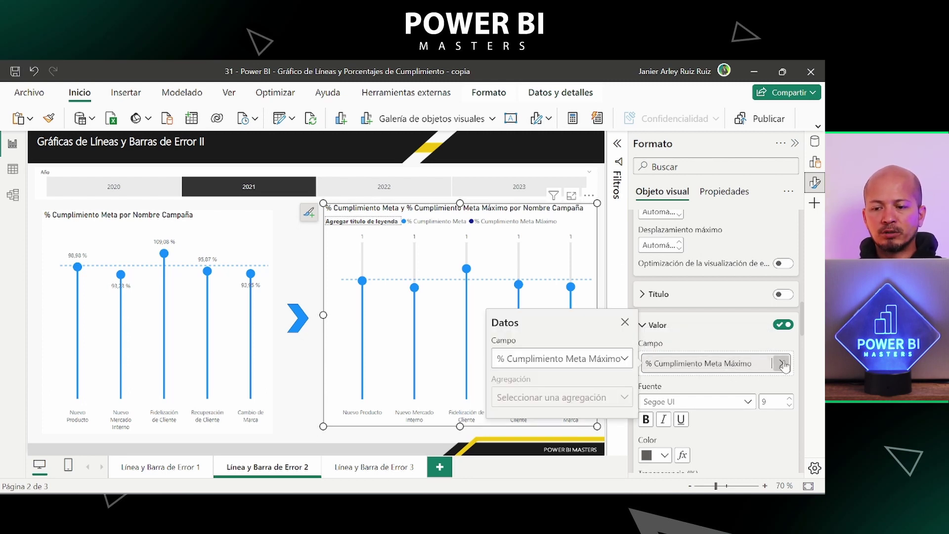
click(618, 366)
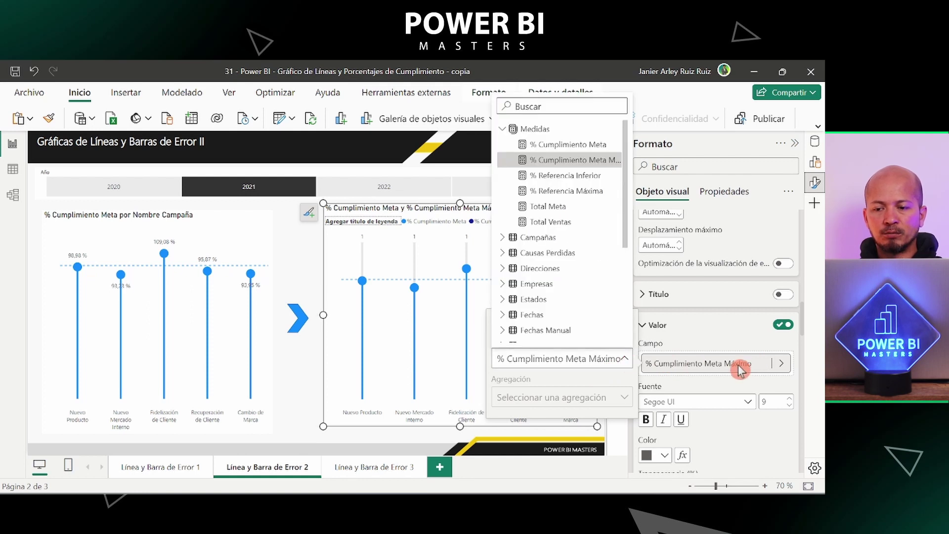
click(560, 369)
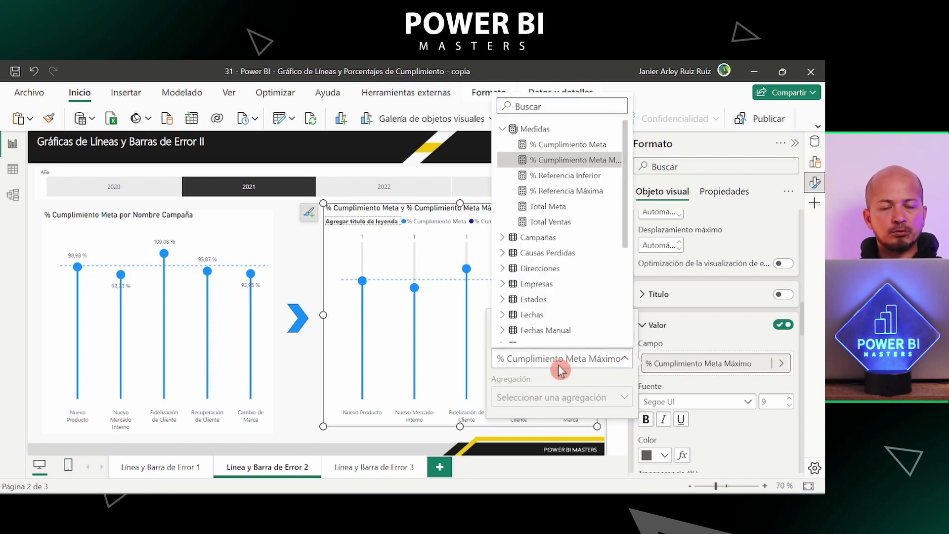
click(572, 144)
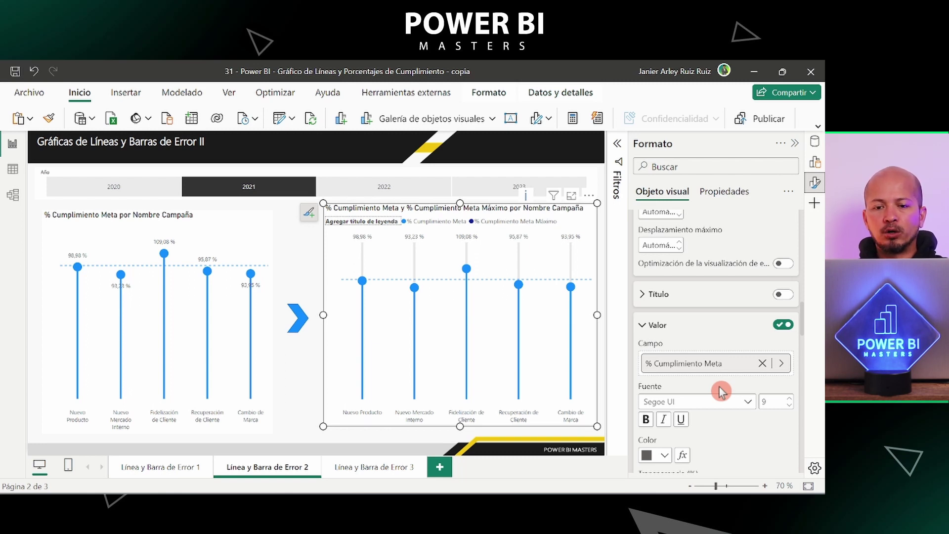
Collapse the Value, Legend and Data labels sections and show the Data pane
click(655, 326)
scroll(686, 356, up, 5)
scroll(686, 351, up, 5)
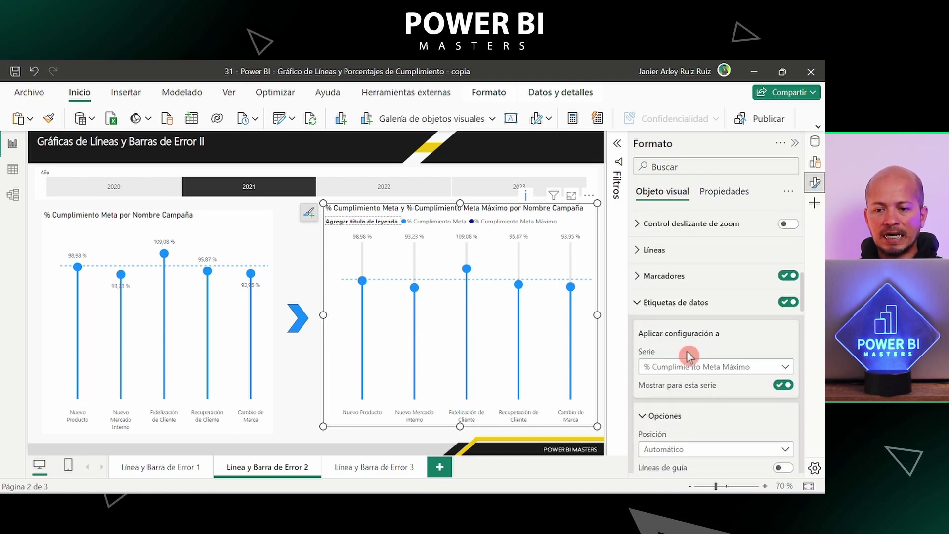
scroll(684, 346, up, 5)
scroll(682, 337, up, 5)
click(682, 344)
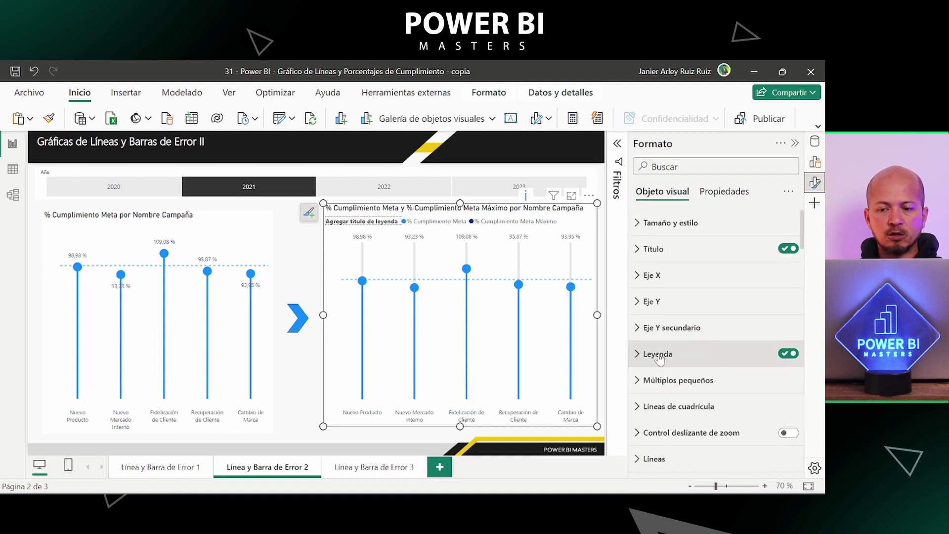
scroll(672, 385, down, 2)
click(669, 392)
click(670, 392)
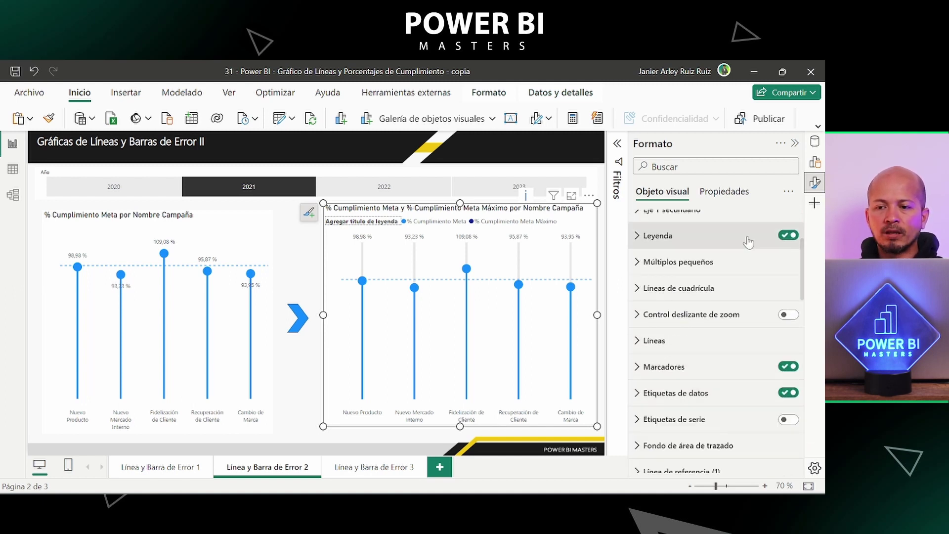
click(815, 142)
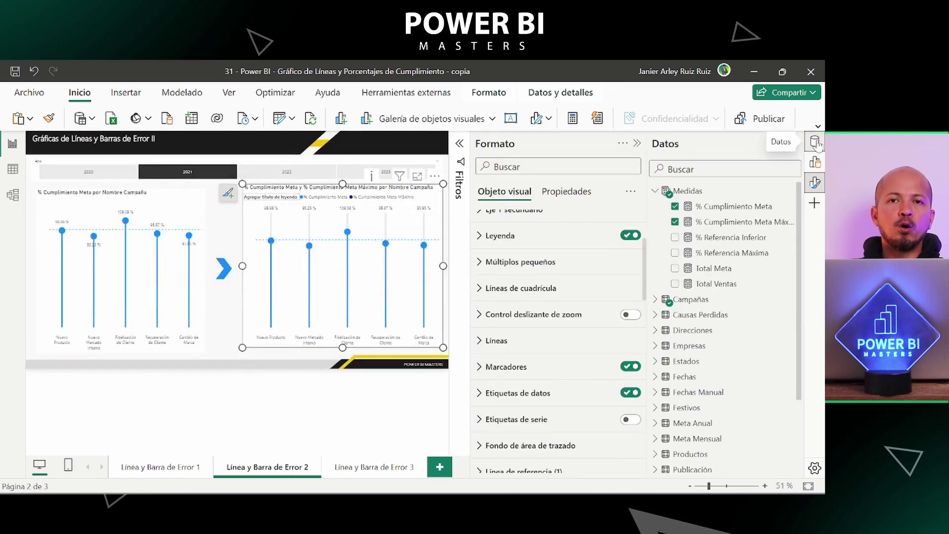
mouse_move(730, 238)
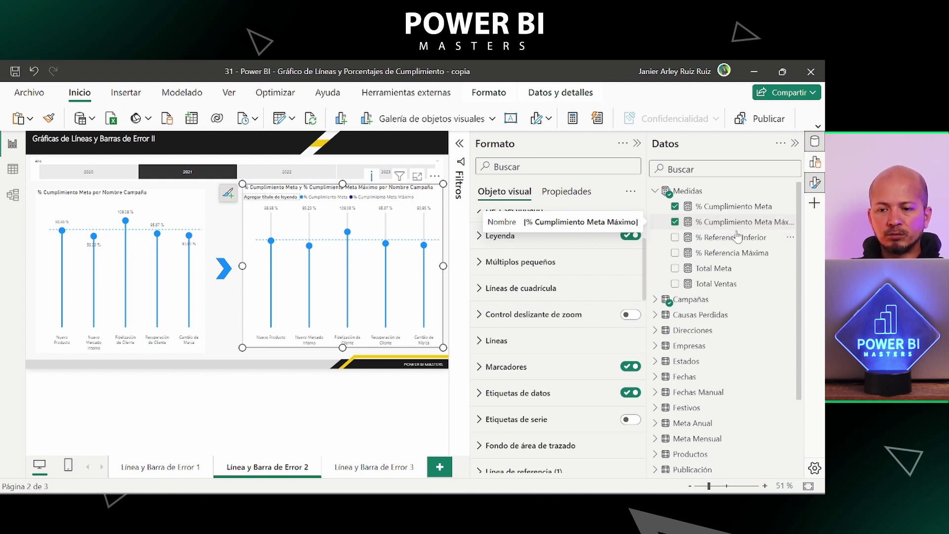
Begin a new measure from the Medidas context menu, then cancel it
right_click(735, 235)
click(686, 274)
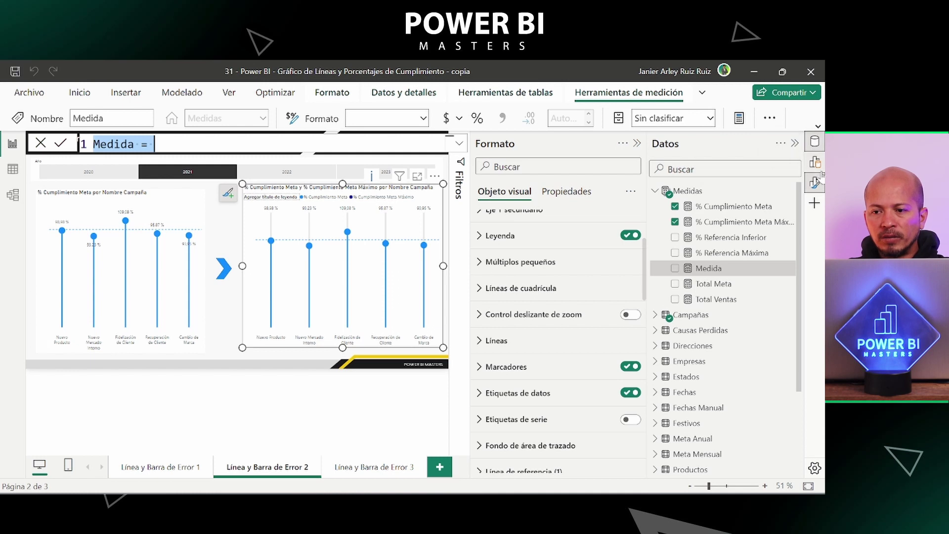
key(Escape)
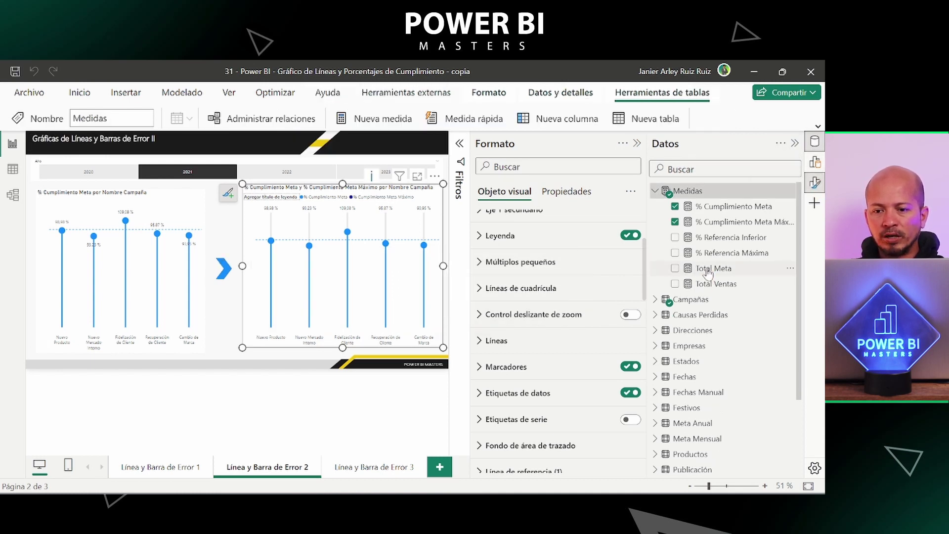
right_click(707, 272)
key(Escape)
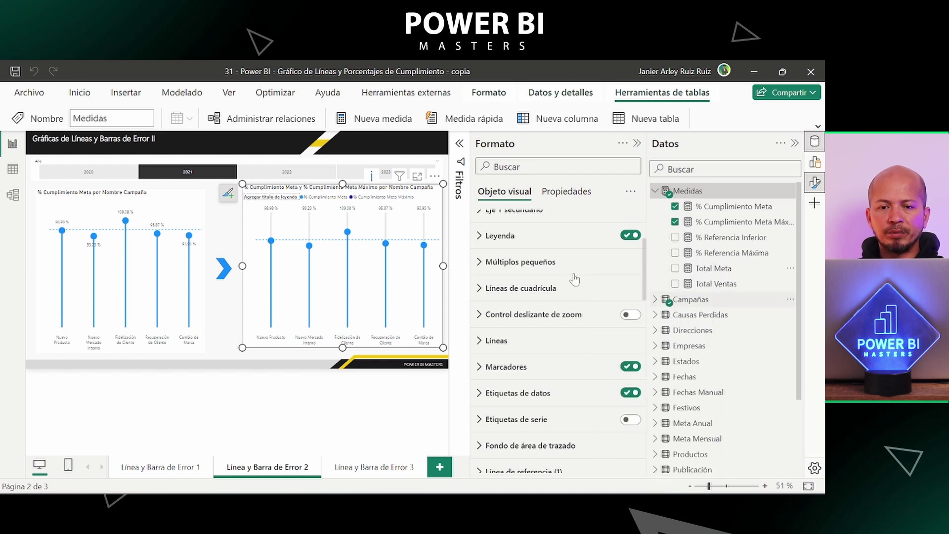
Create the measure % Cumplimiento Meta Dummy = [% Cumplimiento Meta] in Medidas
click(231, 148)
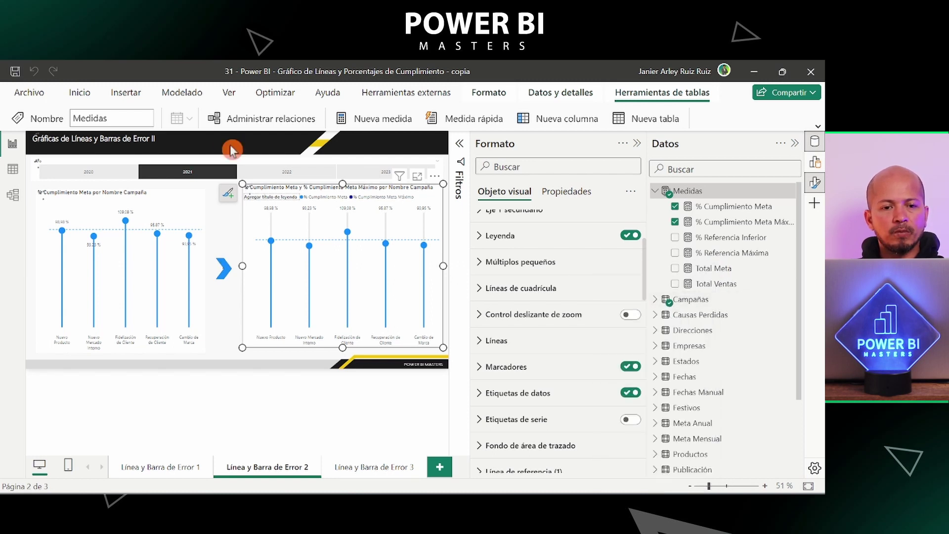
click(374, 118)
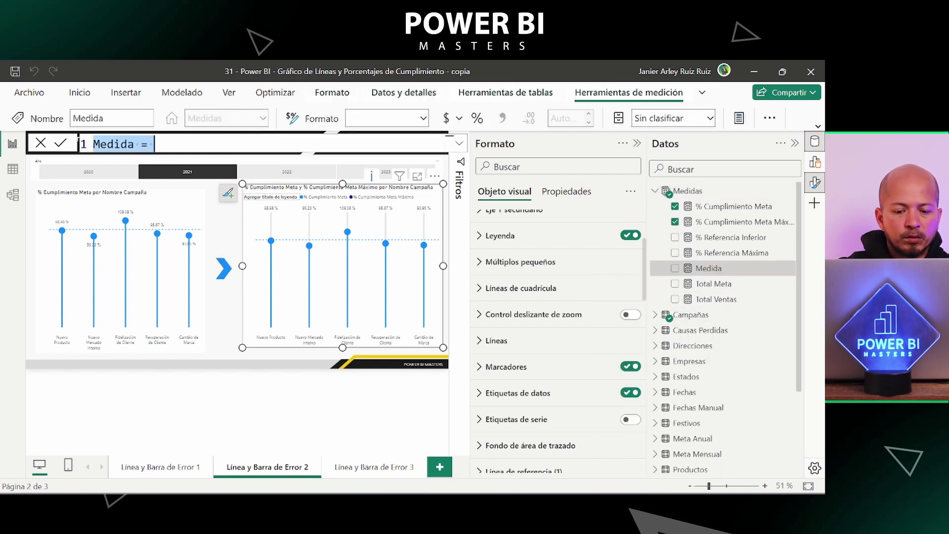
text(% Cumplimiento Meta Dummy = )
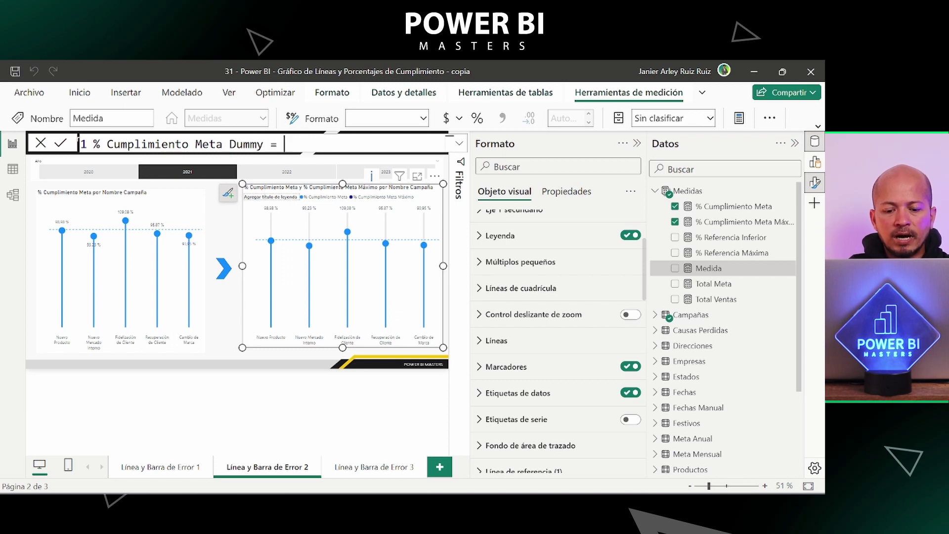
text(cum)
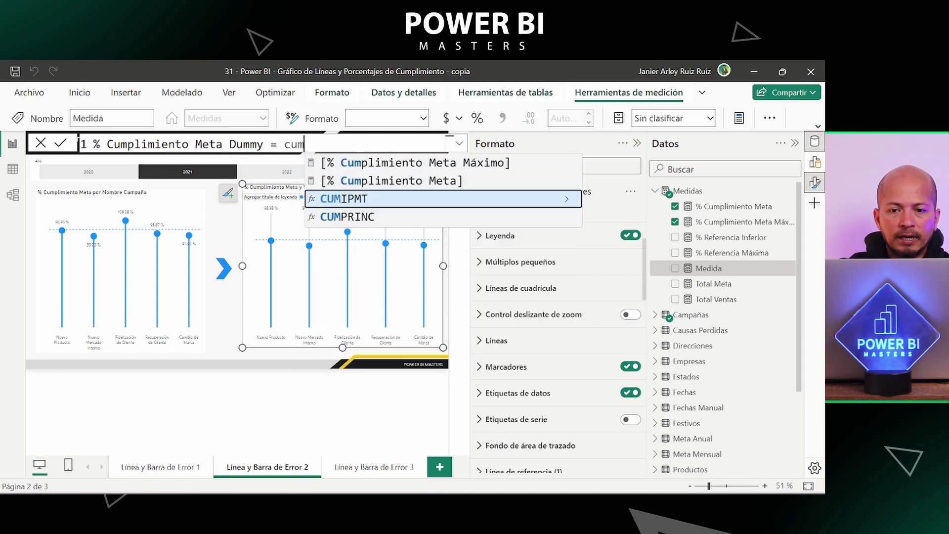
key(Up)
key(Tab)
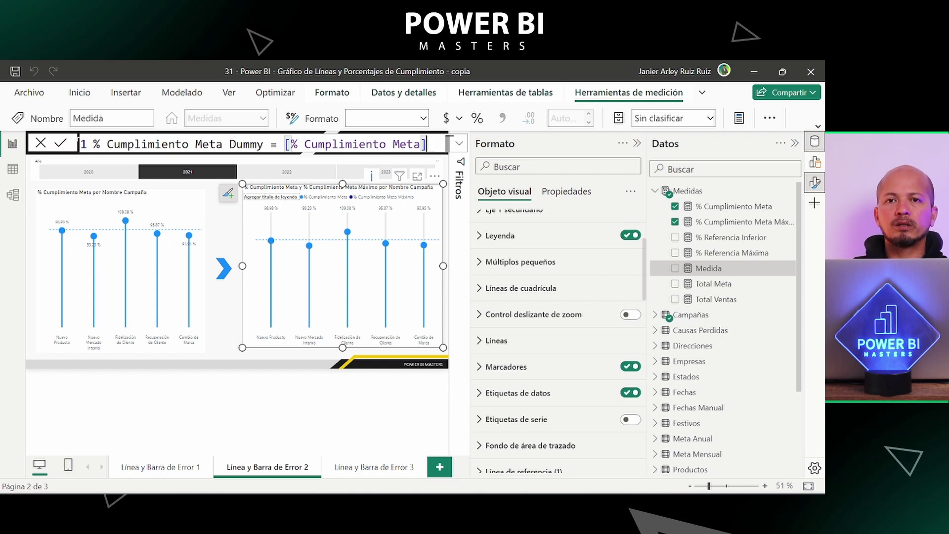
click(233, 145)
key(Return)
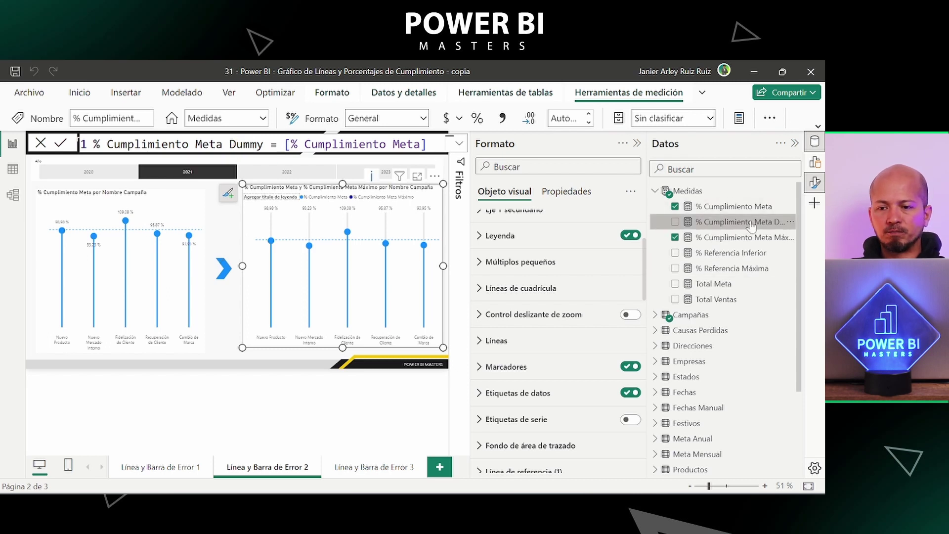
mouse_move(741, 222)
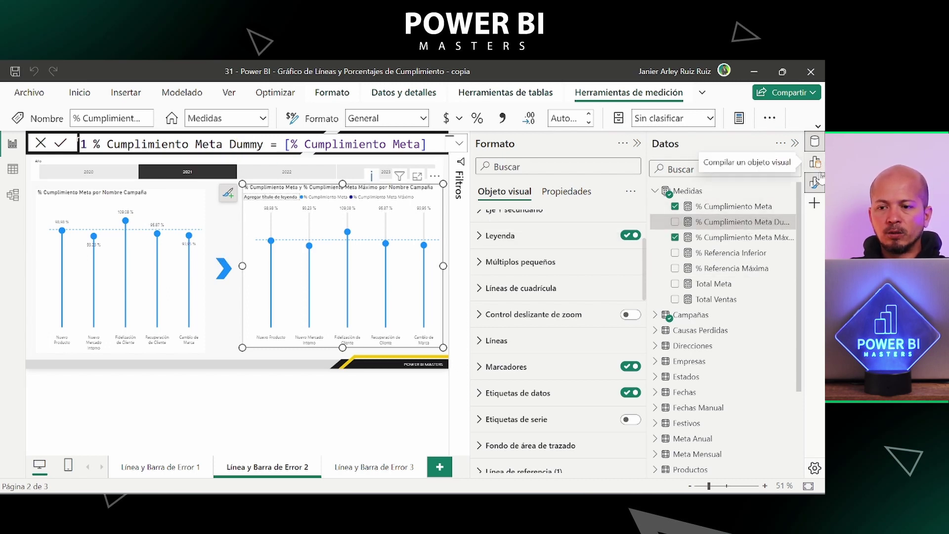
Add % Cumplimiento Meta Dummy to the chart's Y axis in the Build pane
click(816, 181)
click(815, 164)
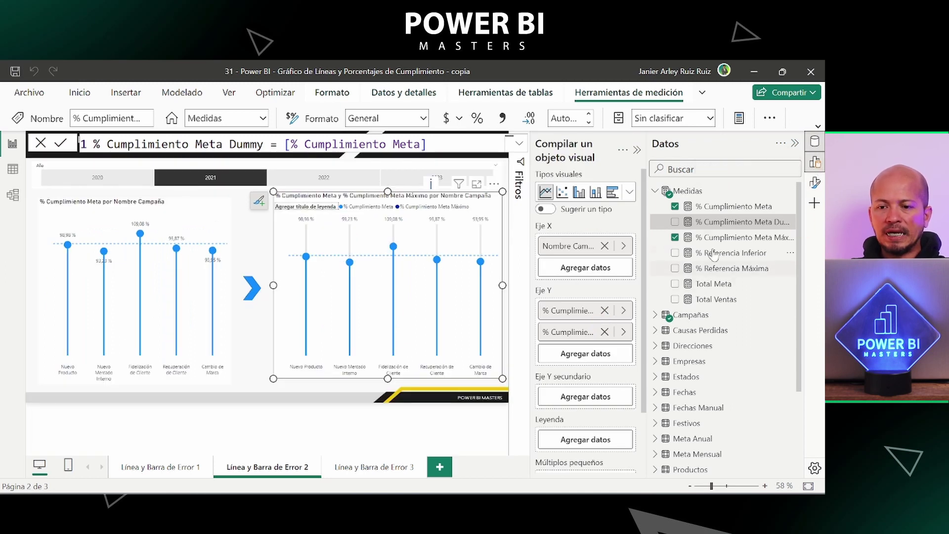
drag(647, 271, 622, 271)
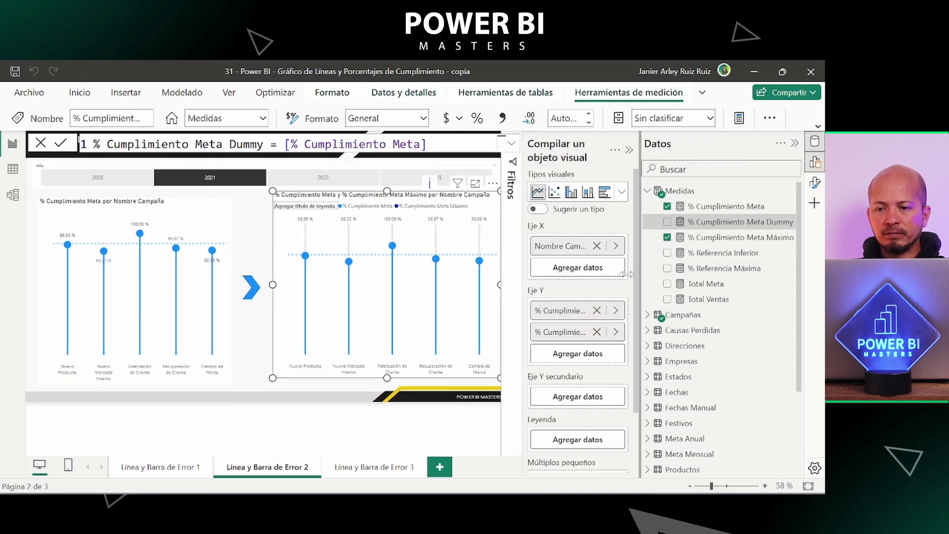
drag(726, 223, 571, 356)
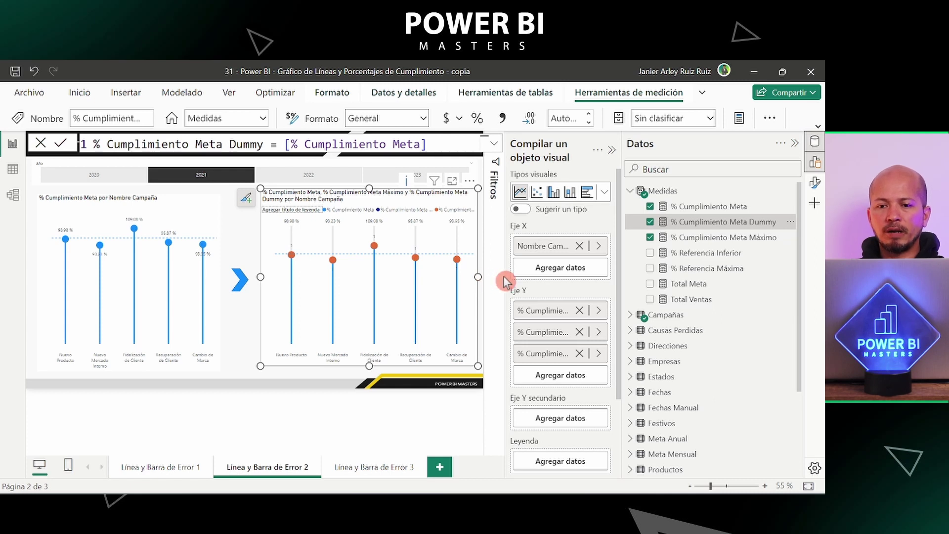
click(814, 182)
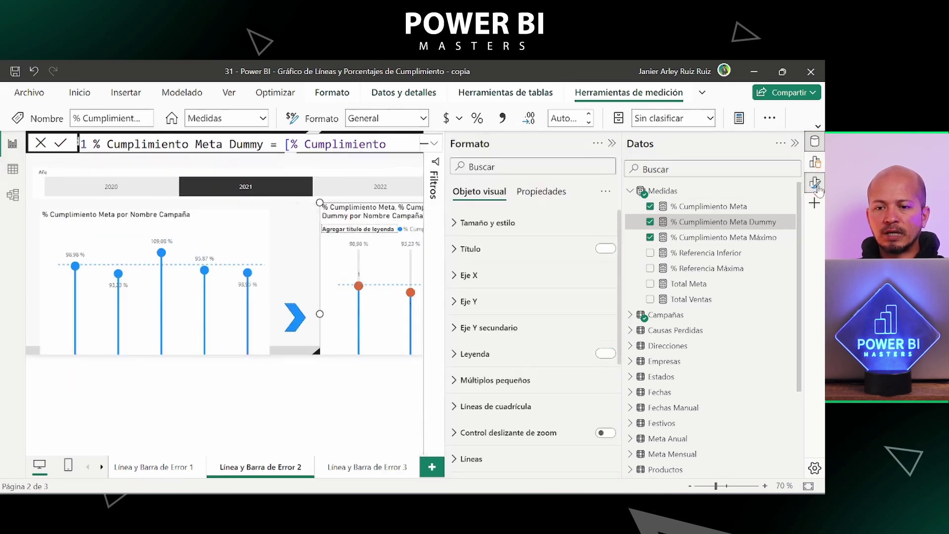
In the Markers settings, select the % Cumplimiento Meta Dummy series
click(814, 142)
scroll(702, 306, down, 3)
scroll(703, 308, down, 1)
click(703, 308)
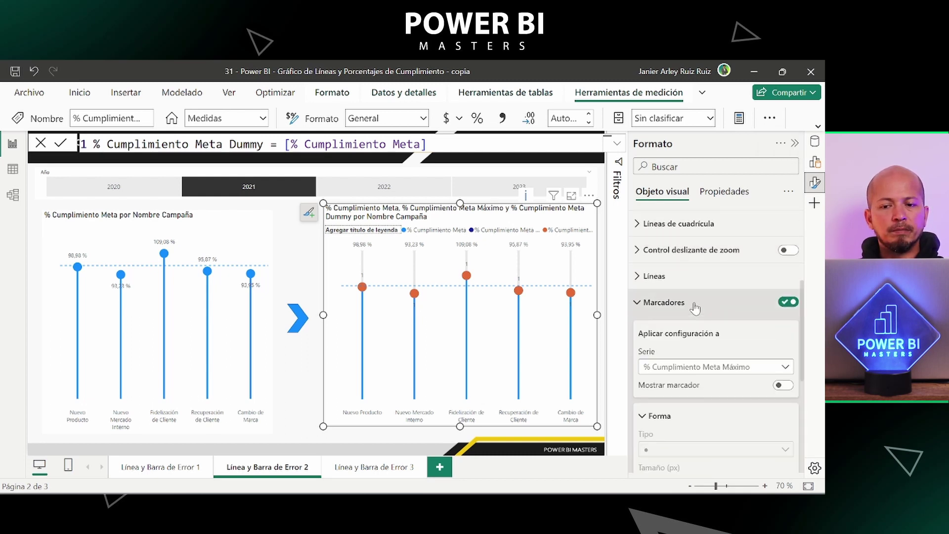
scroll(703, 307, down, 2)
click(698, 291)
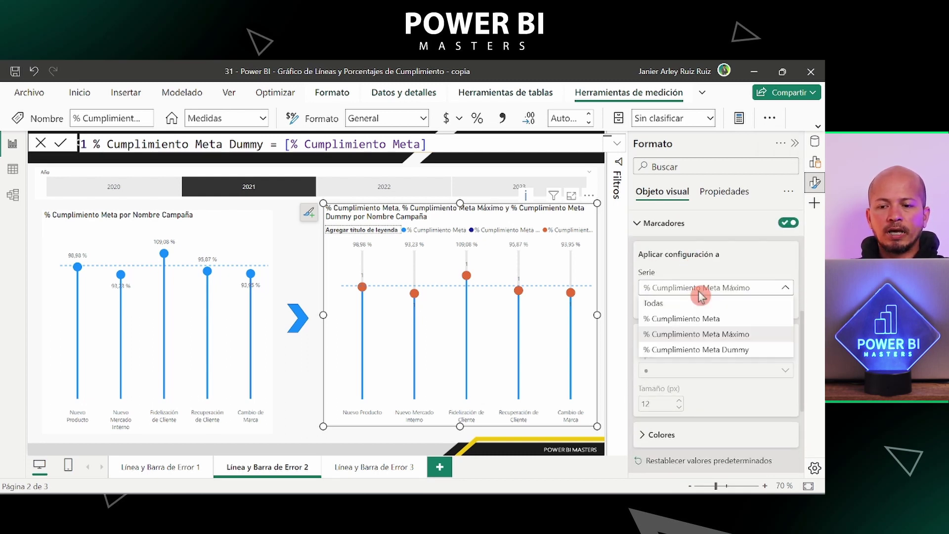
click(704, 322)
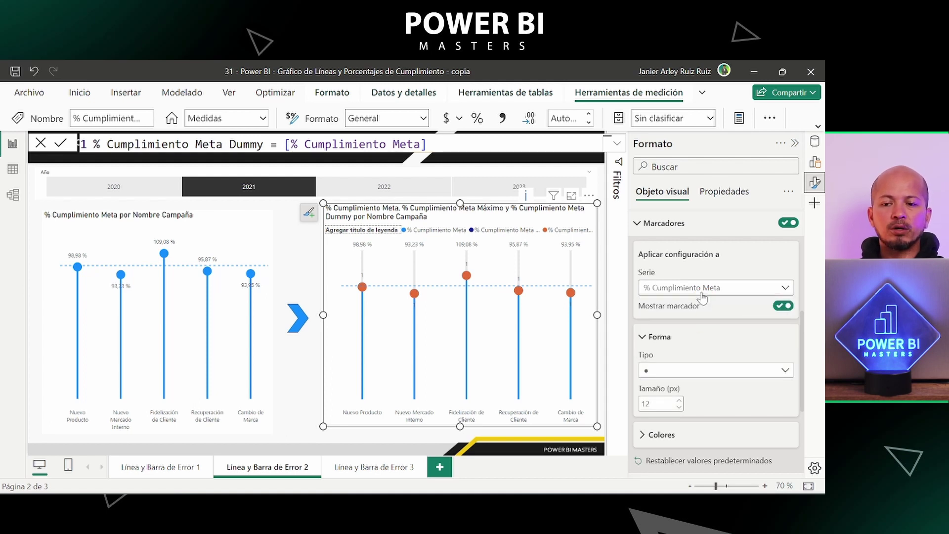
click(702, 292)
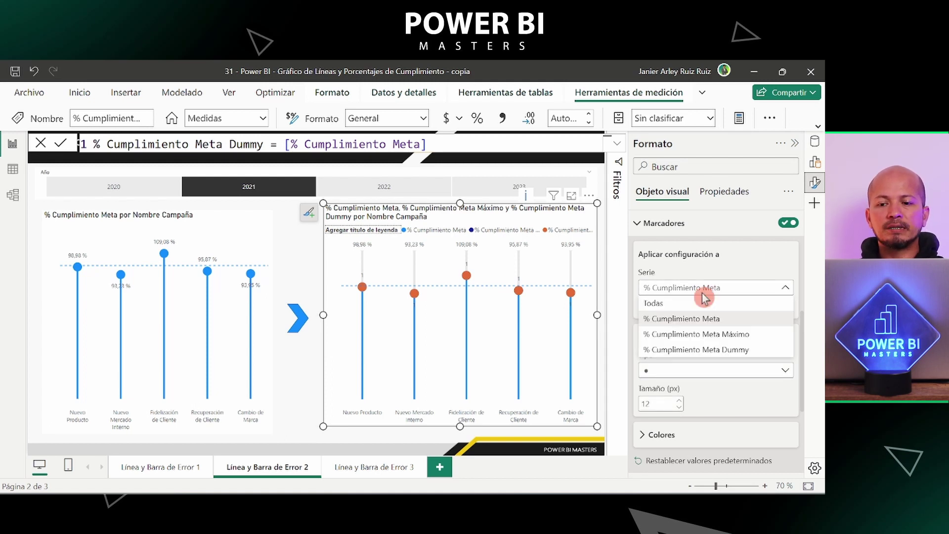
click(725, 351)
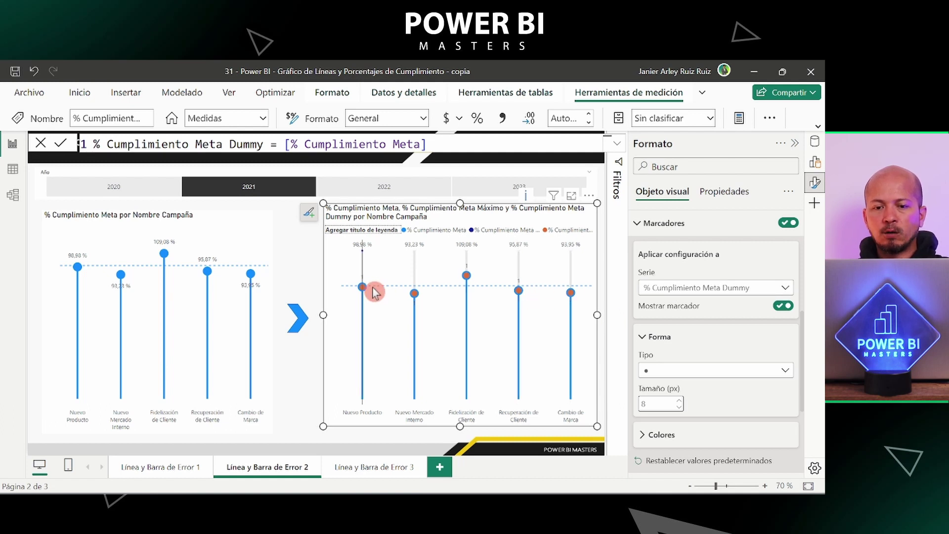
Set the Dummy series' default marker colour to white
scroll(677, 341, down, 3)
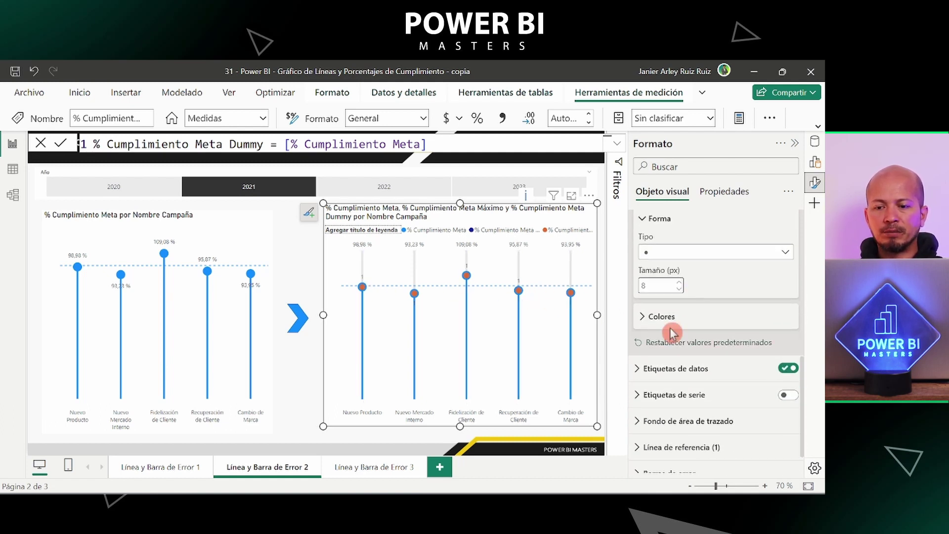
click(661, 316)
click(665, 350)
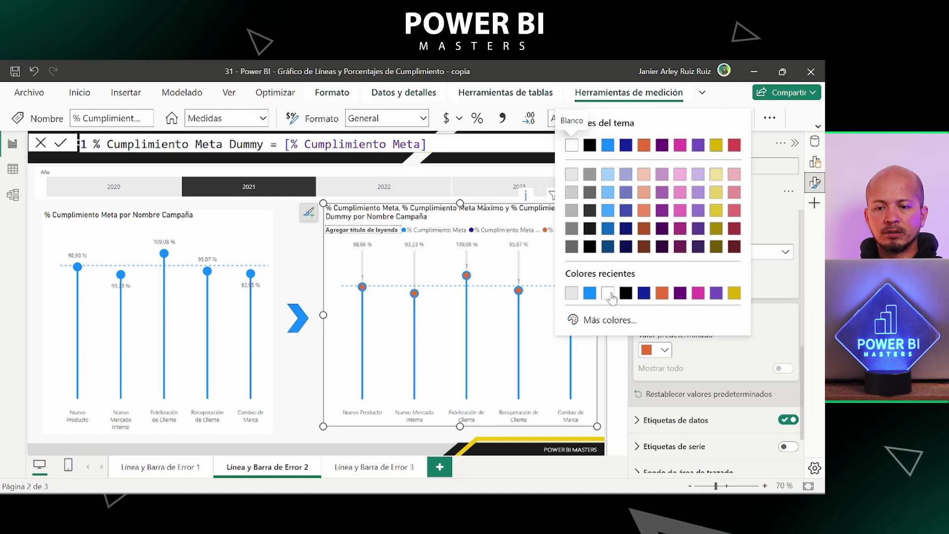
click(608, 294)
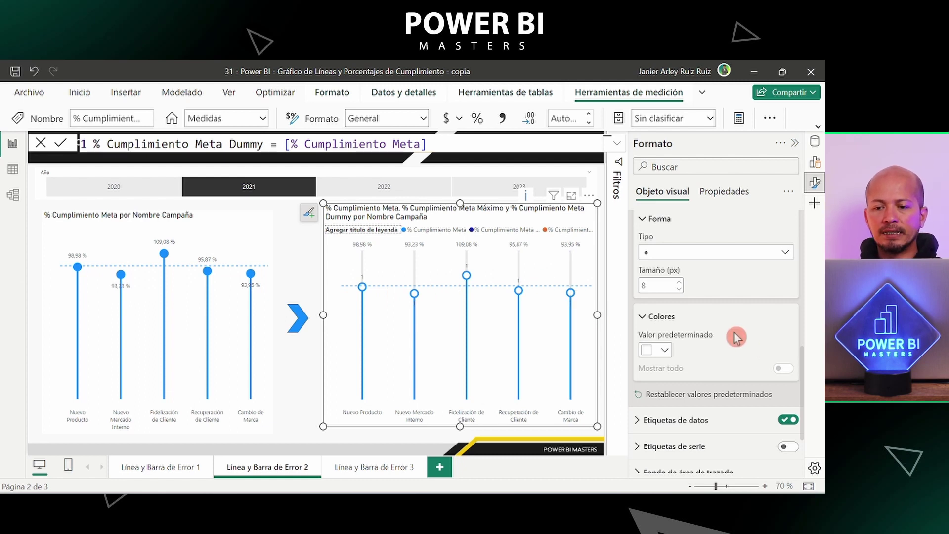
Turn off data labels for the % Cumplimiento Meta Dummy series
scroll(737, 337, down, 3)
click(712, 307)
scroll(713, 342, down, 1)
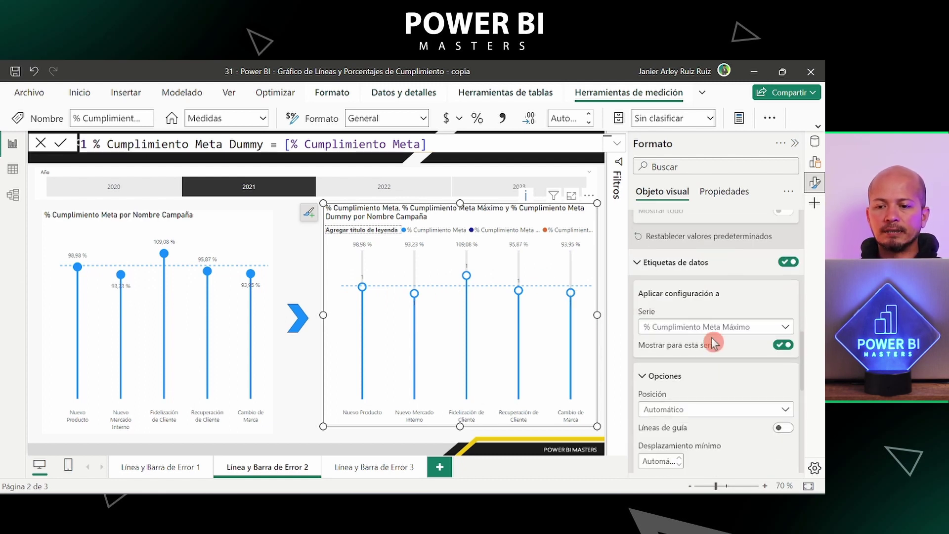
click(713, 326)
click(728, 391)
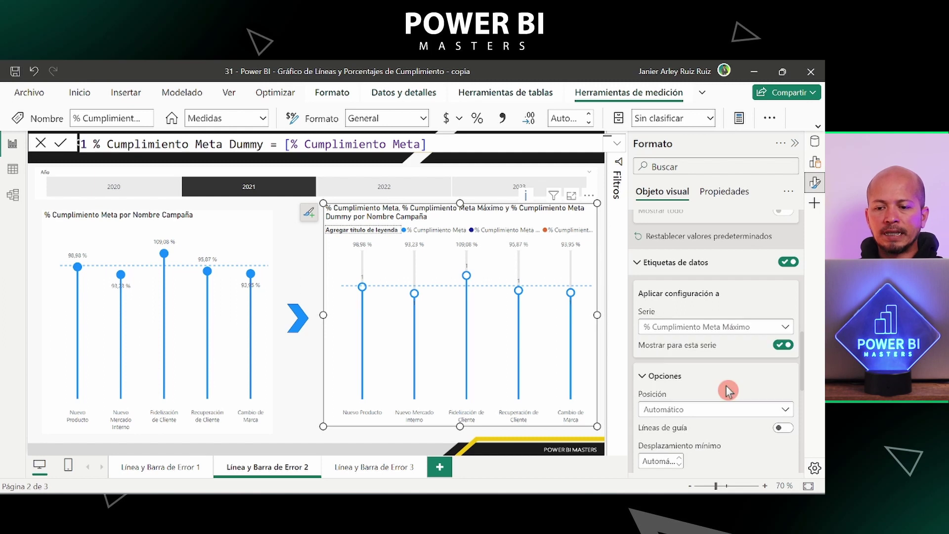
click(783, 345)
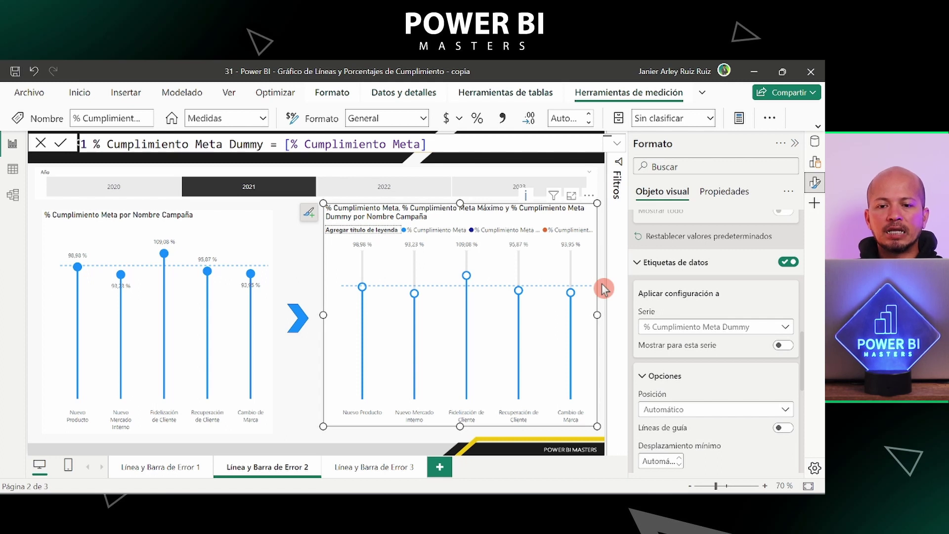
Test the year slicer across 2022, 2021 and 2020, leaving the report filtered to 2020
click(400, 191)
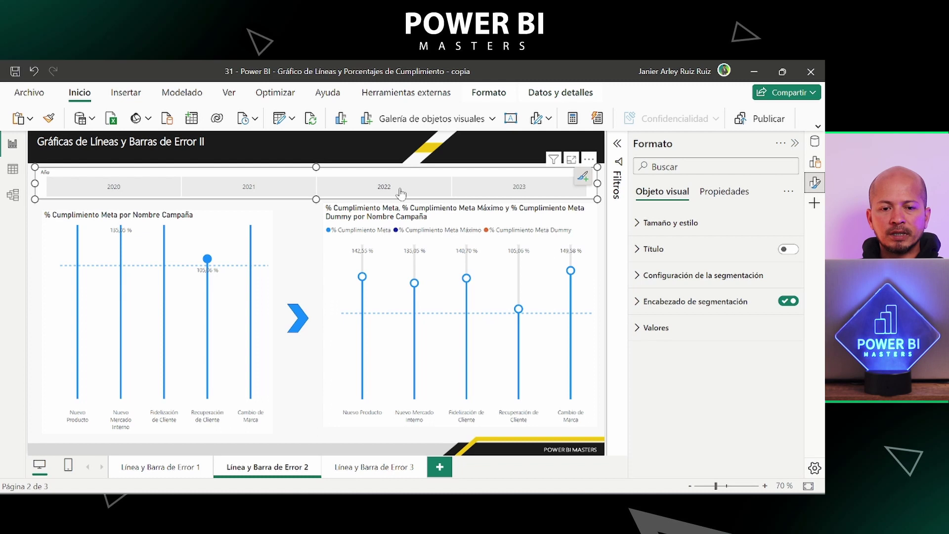
click(400, 192)
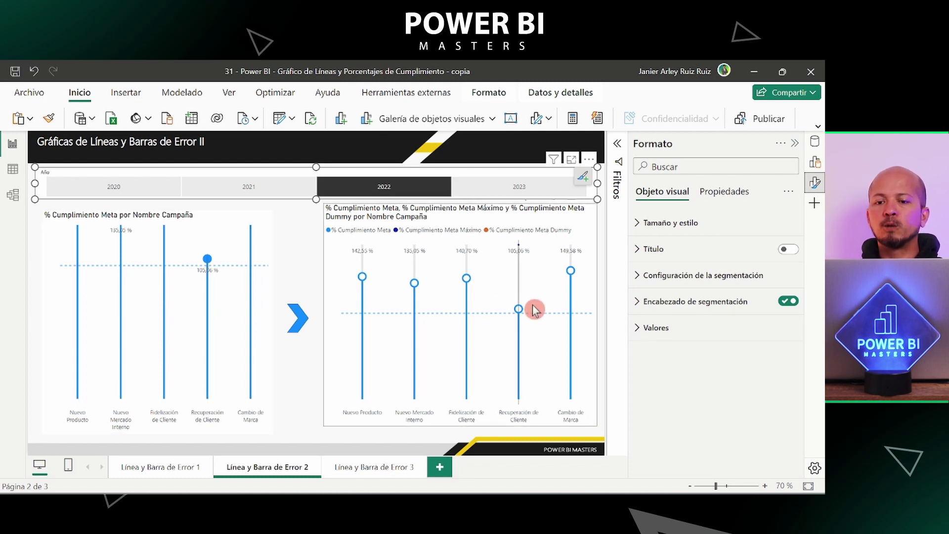
click(221, 190)
click(147, 189)
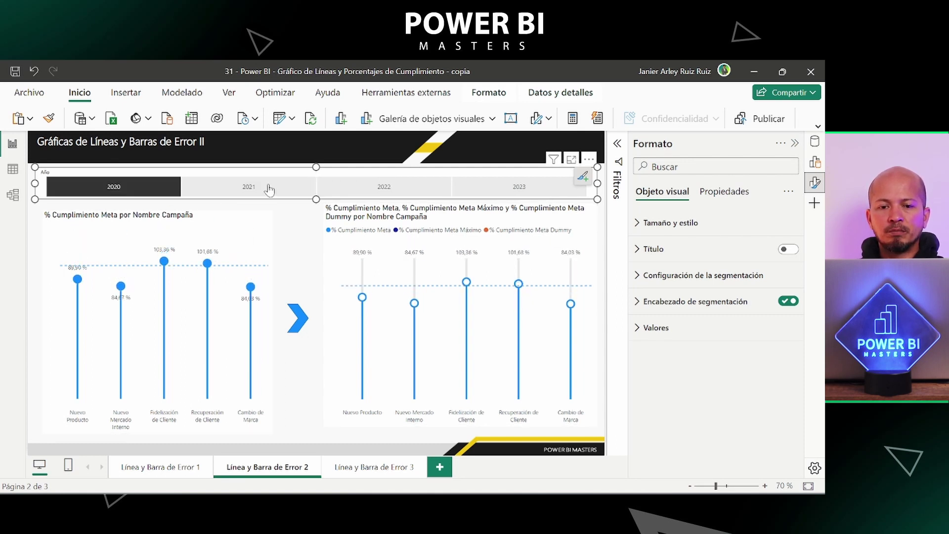
click(386, 191)
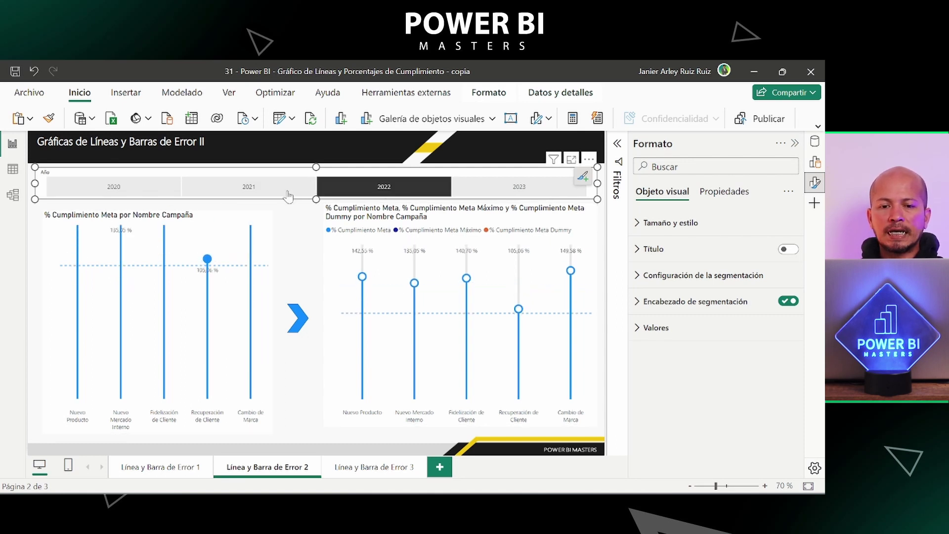
click(200, 192)
click(166, 192)
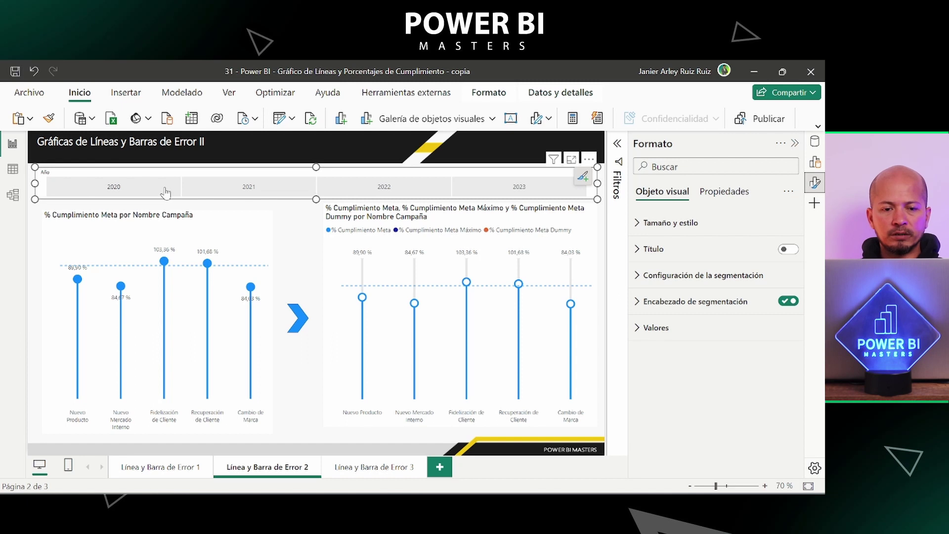
click(166, 193)
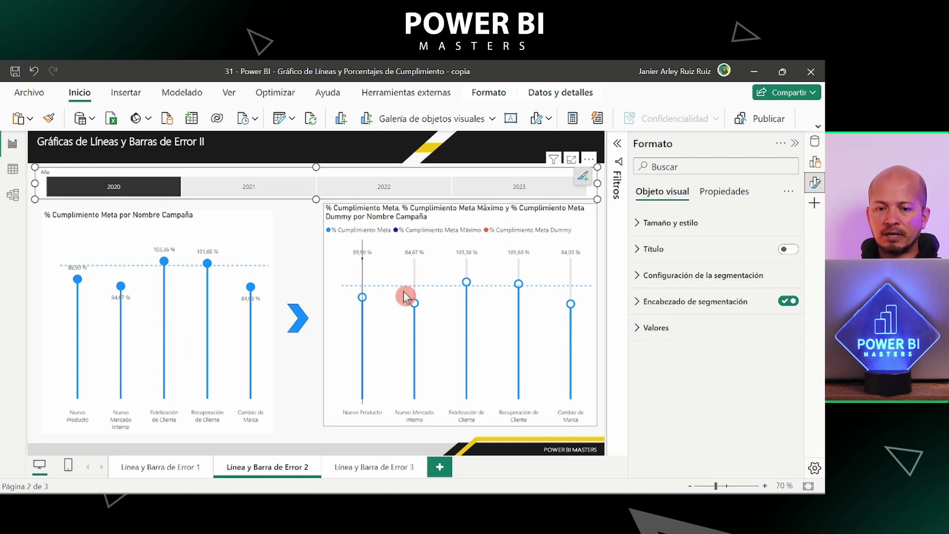
click(428, 216)
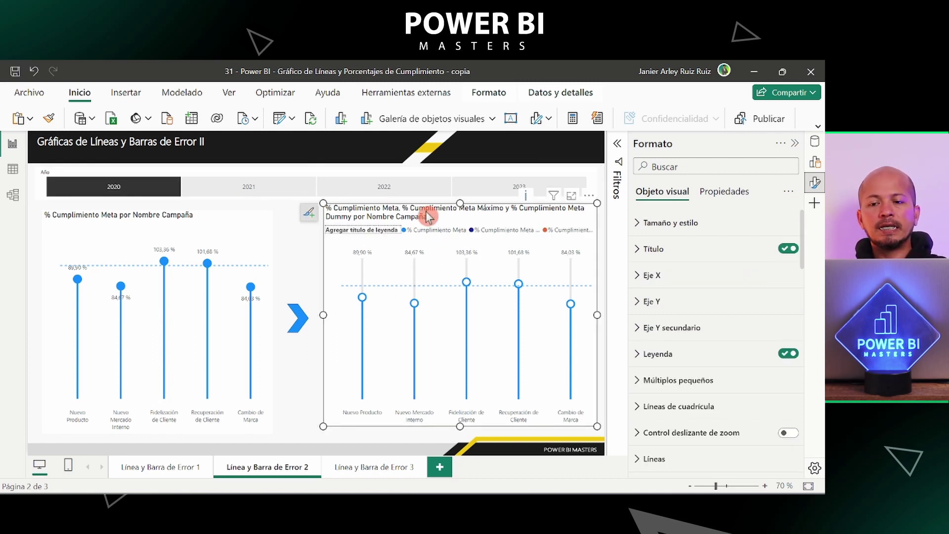
Hide the lollipop chart's legend
click(787, 354)
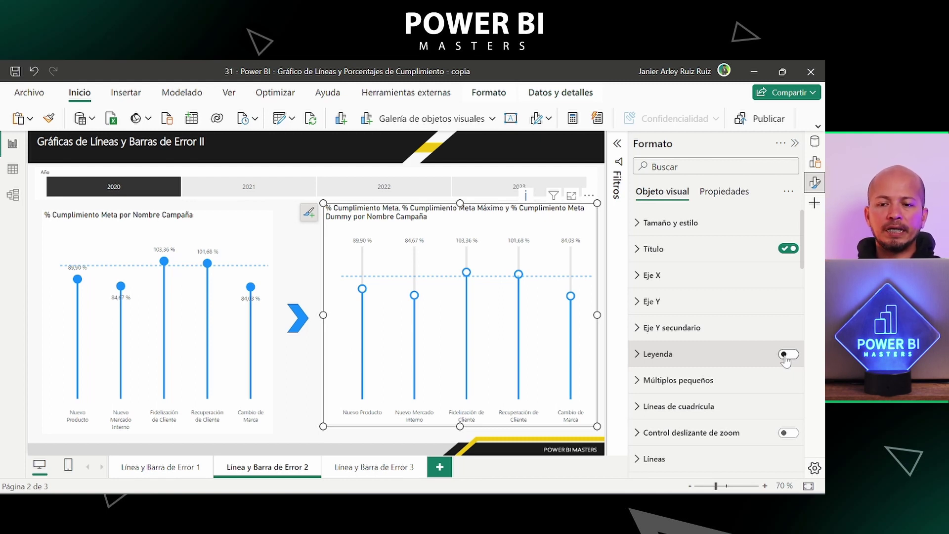
click(692, 249)
click(702, 313)
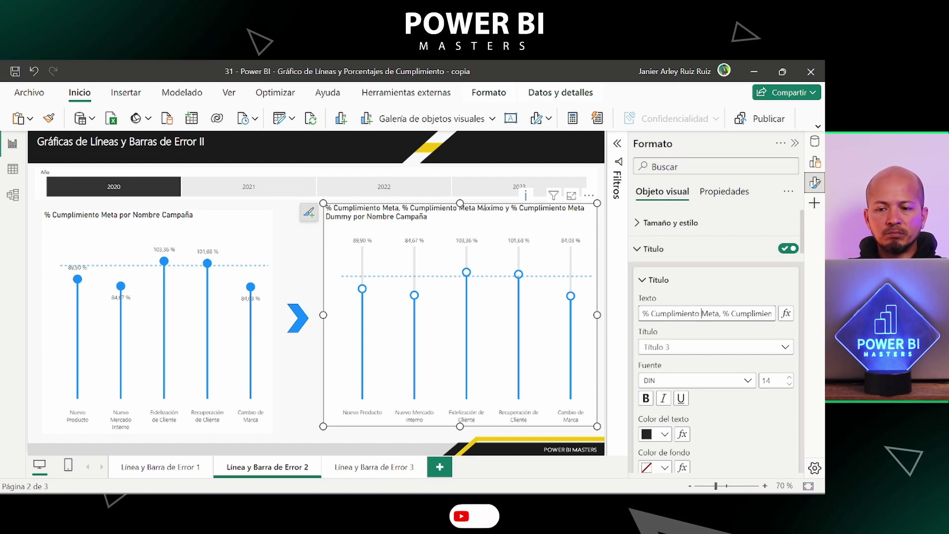
Retitle the chart '% Cumplimiento por Campaña', centre it, and add a divider line
key(shift+End)
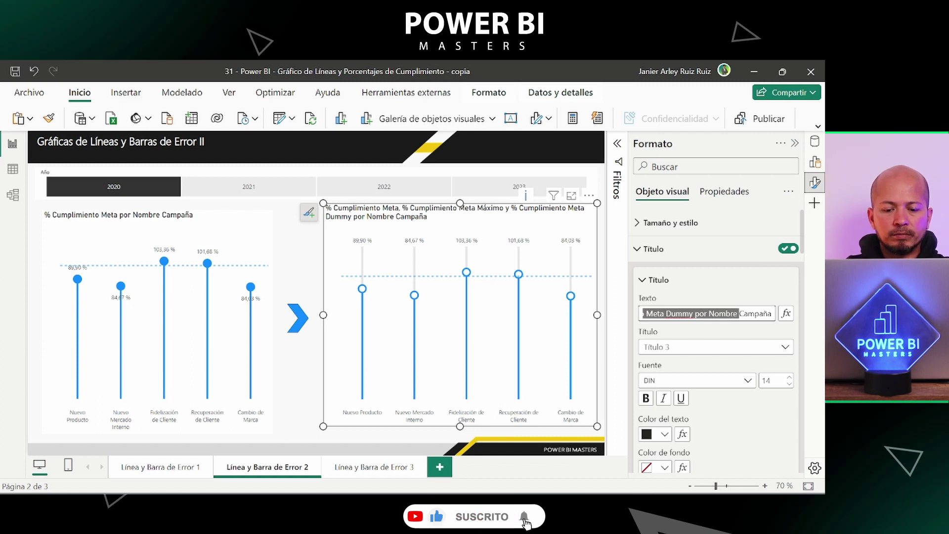
text(por)
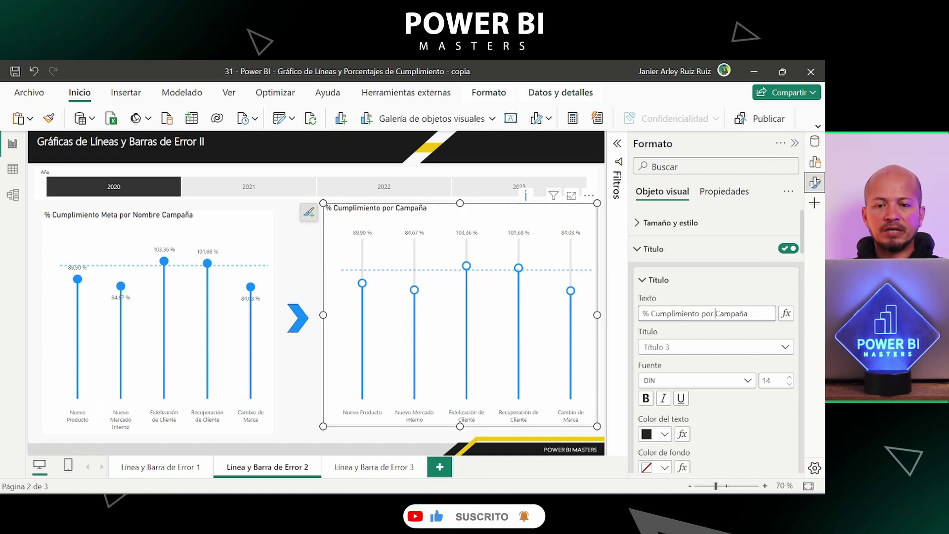
scroll(697, 316, down, 3)
click(664, 384)
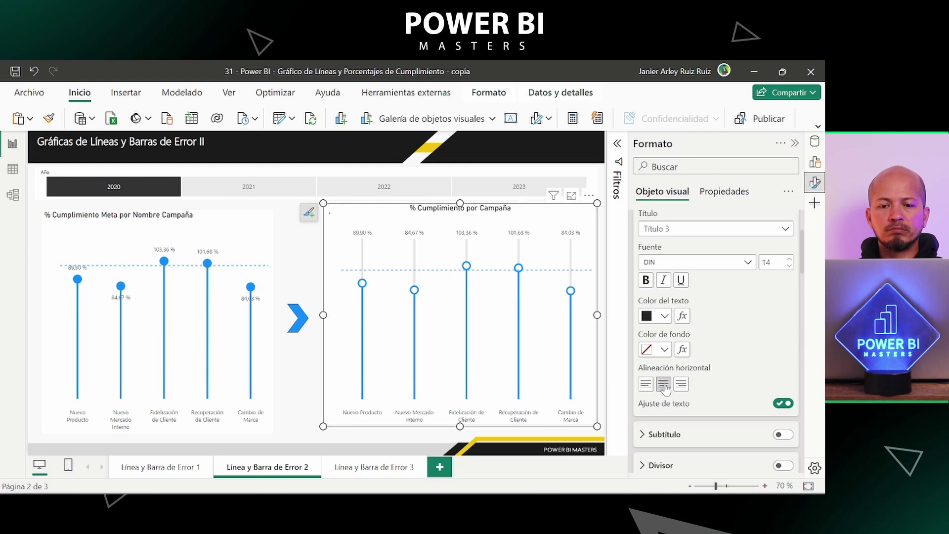
scroll(692, 385, down, 2)
click(782, 386)
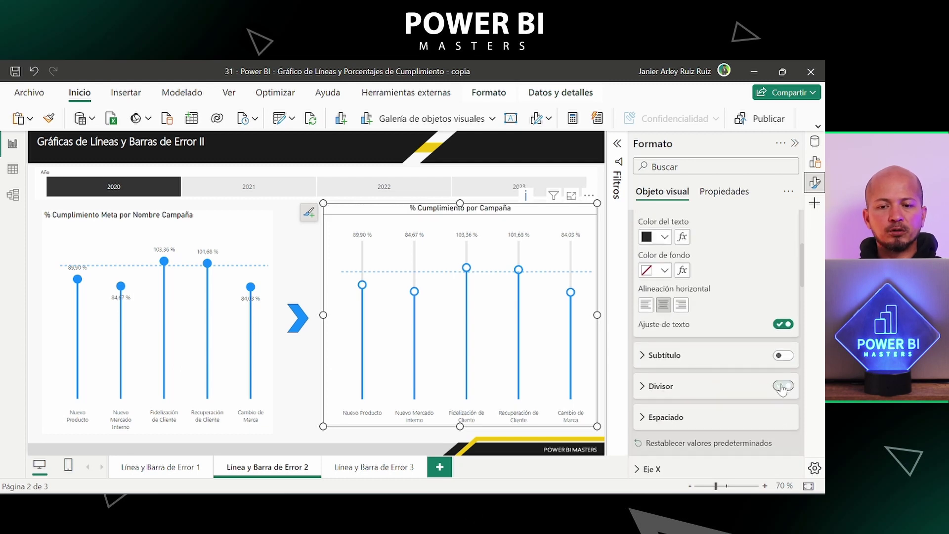
click(301, 263)
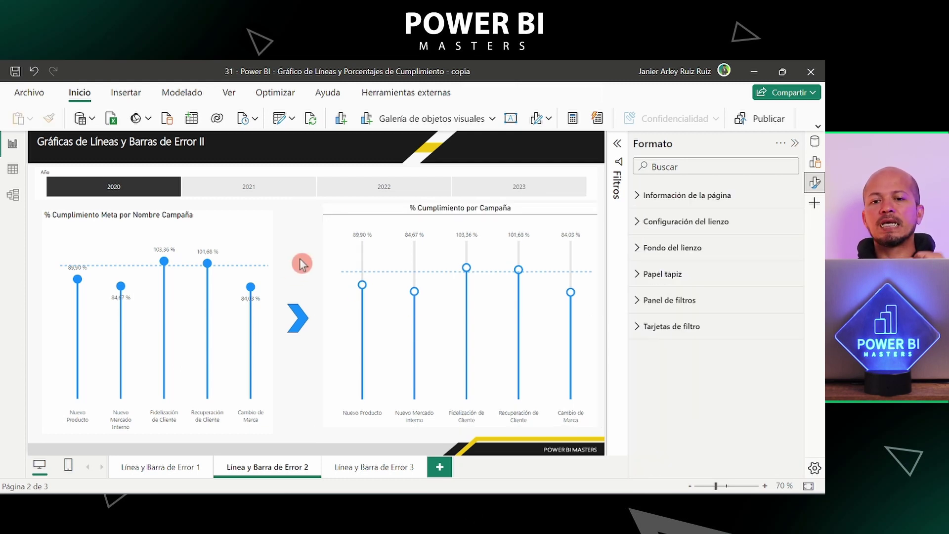